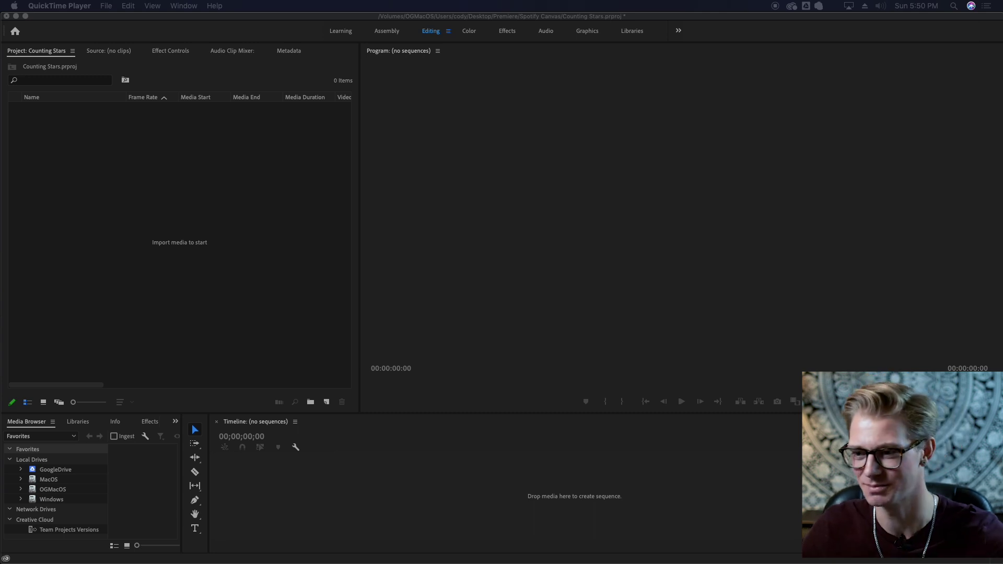
Import the Bellevue - Counting Stars mp4 from Finder into the Premiere Project panel
click(300, 200)
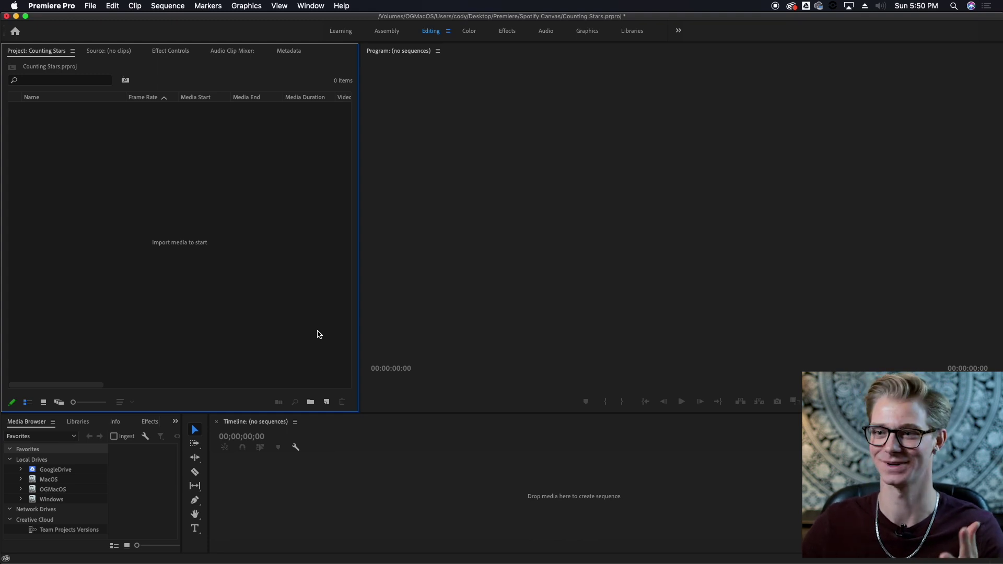
mouse_move(459, 562)
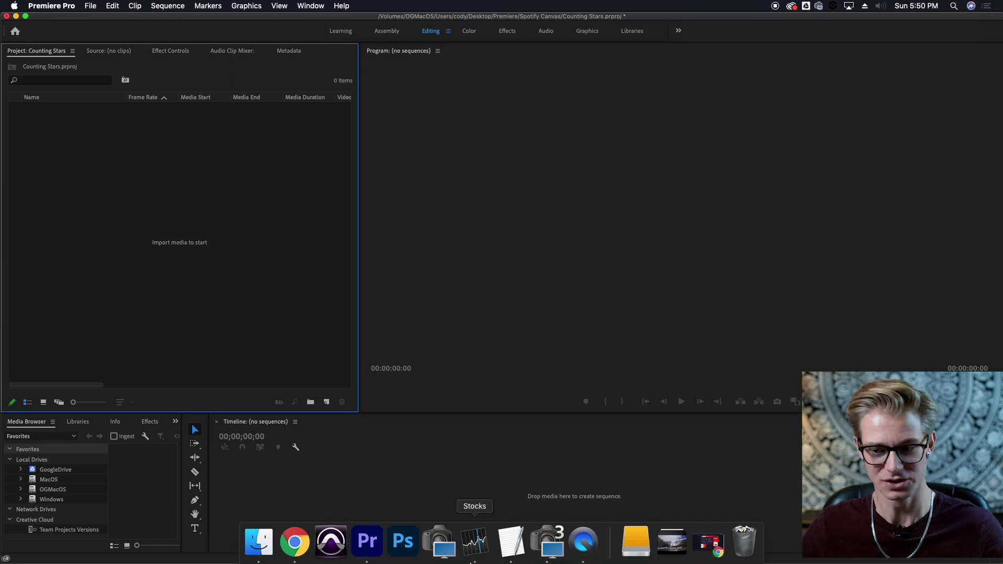
click(259, 542)
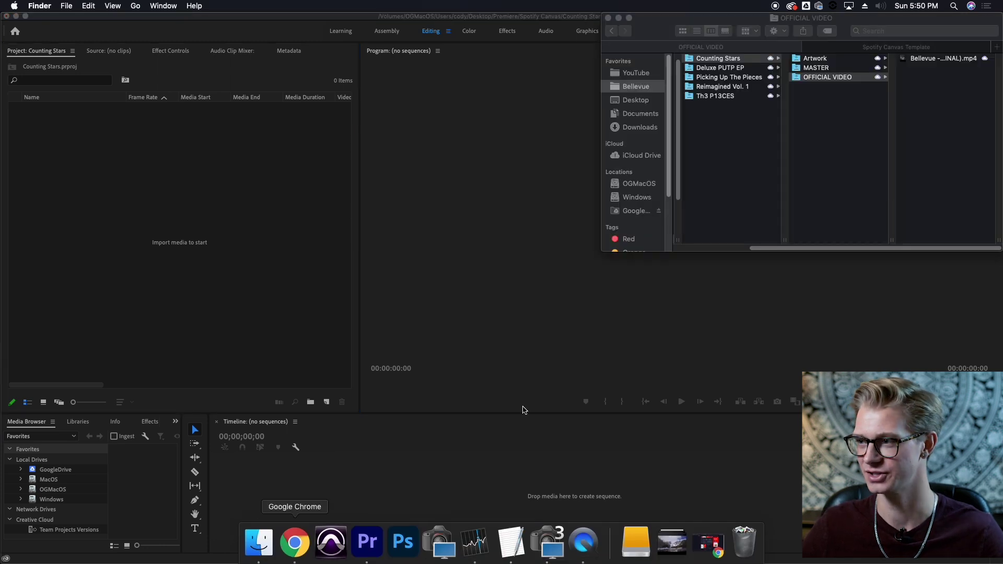
click(947, 57)
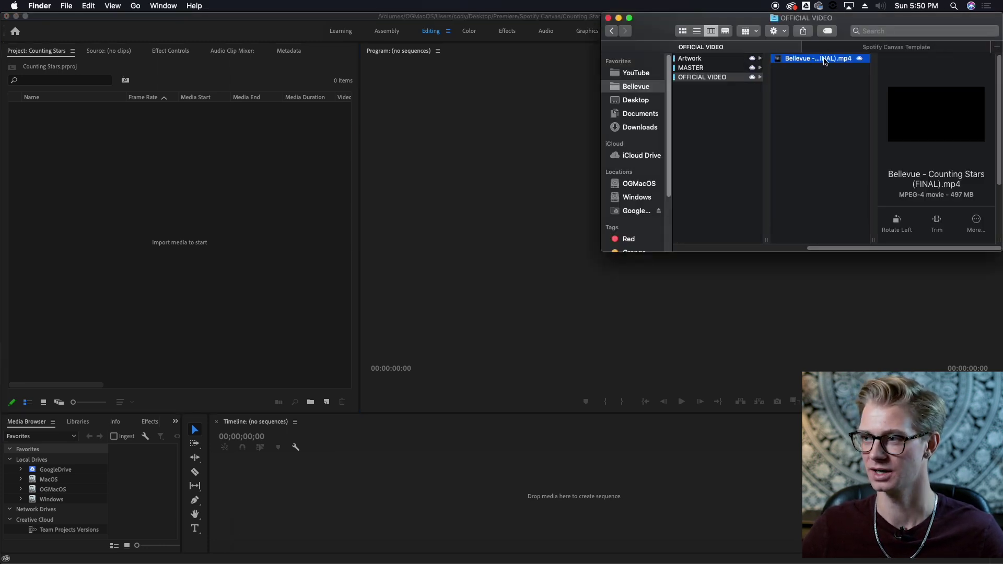
drag(824, 58, 102, 165)
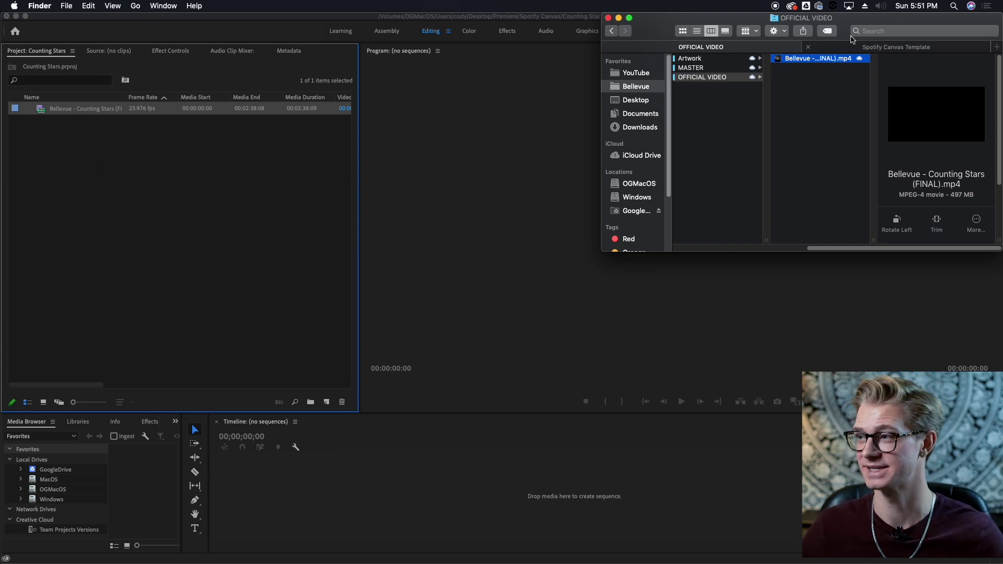
Import the Spotify Canvas Template (1920x1080).png into the project as well, then return to Premiere
click(904, 47)
click(854, 81)
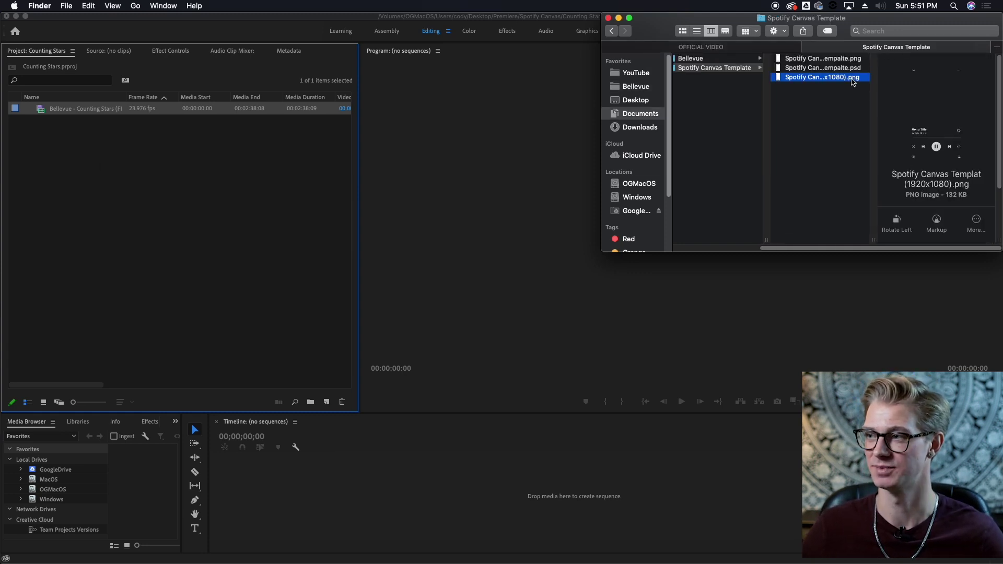
drag(813, 79, 115, 180)
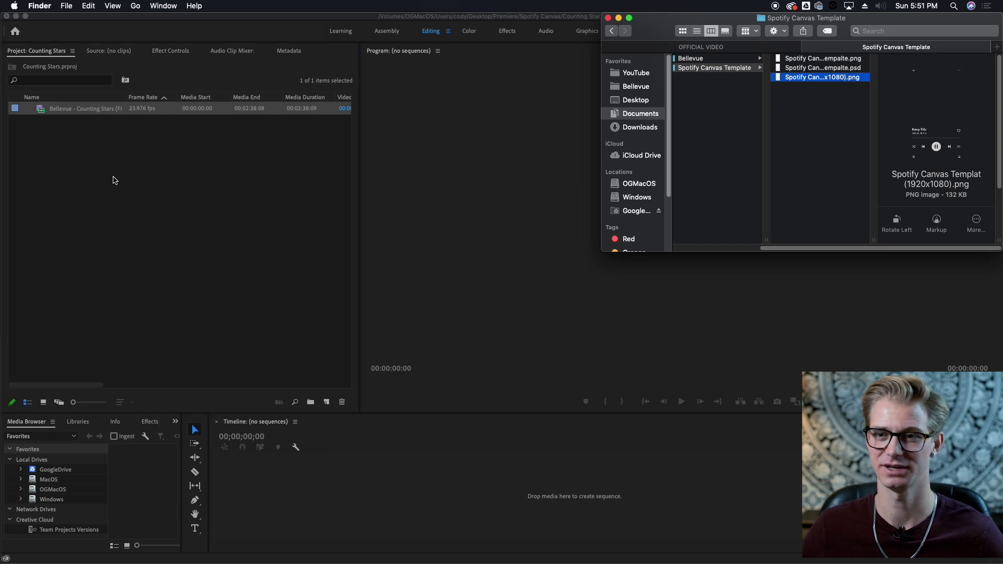
click(140, 184)
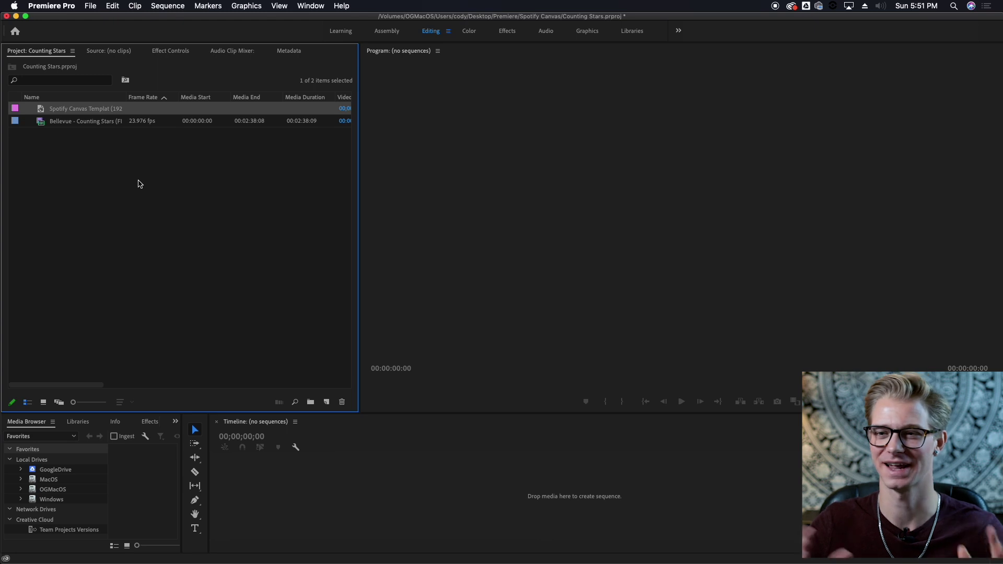
Create a sequence from the Bellevue clip and preview it around 57 seconds
key(Down)
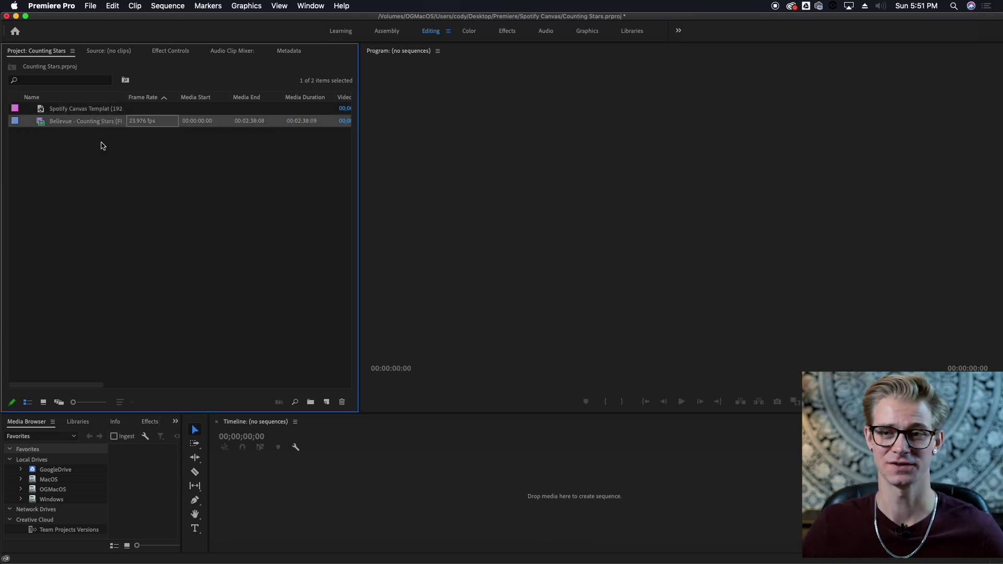
drag(96, 124, 377, 499)
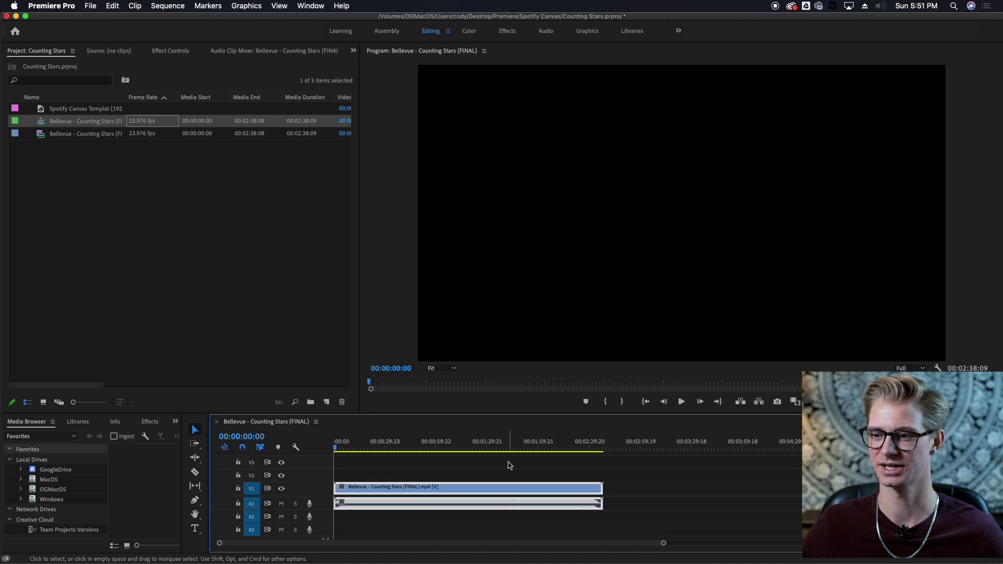
click(431, 444)
key(space)
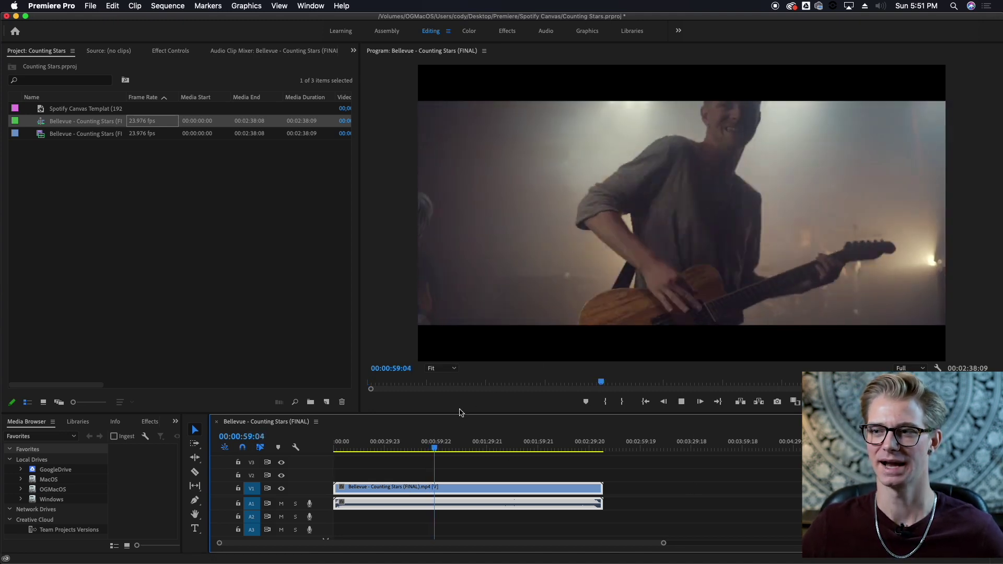
key(space)
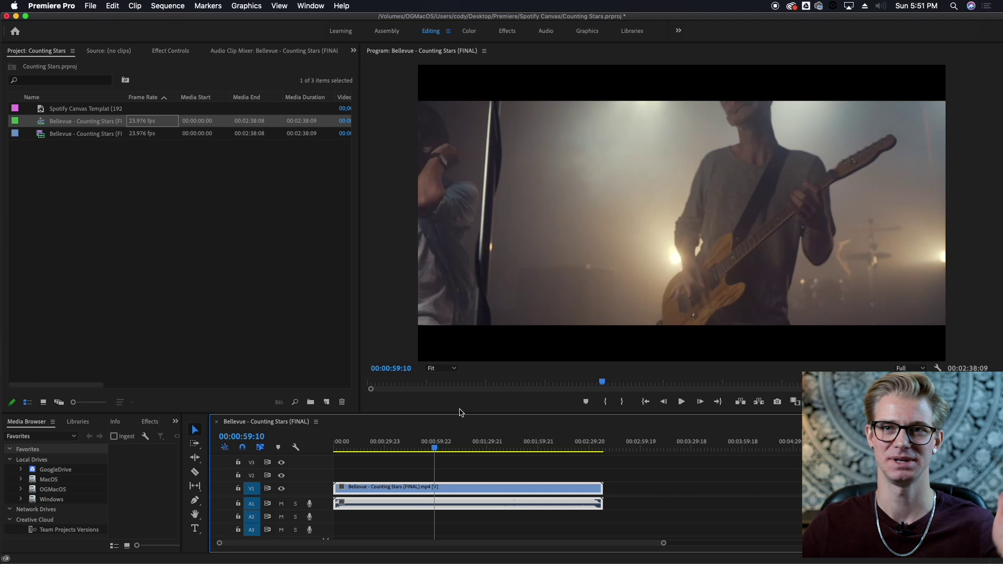
Change the Bellevue sequence's frame size to 1080 × 1920, accepting the preview deletion
click(255, 229)
click(113, 122)
right_click(104, 124)
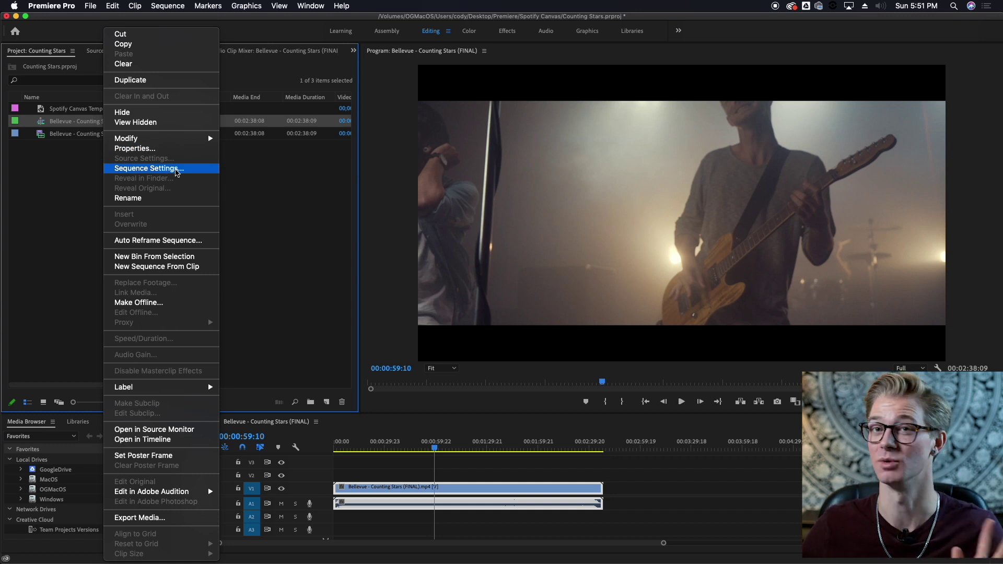
click(177, 170)
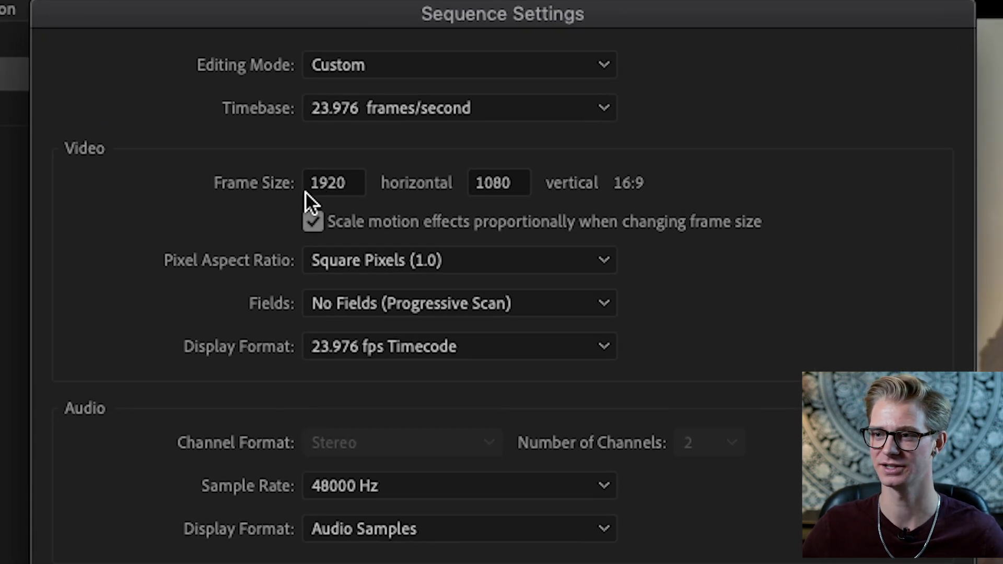
click(334, 183)
drag(356, 182, 238, 182)
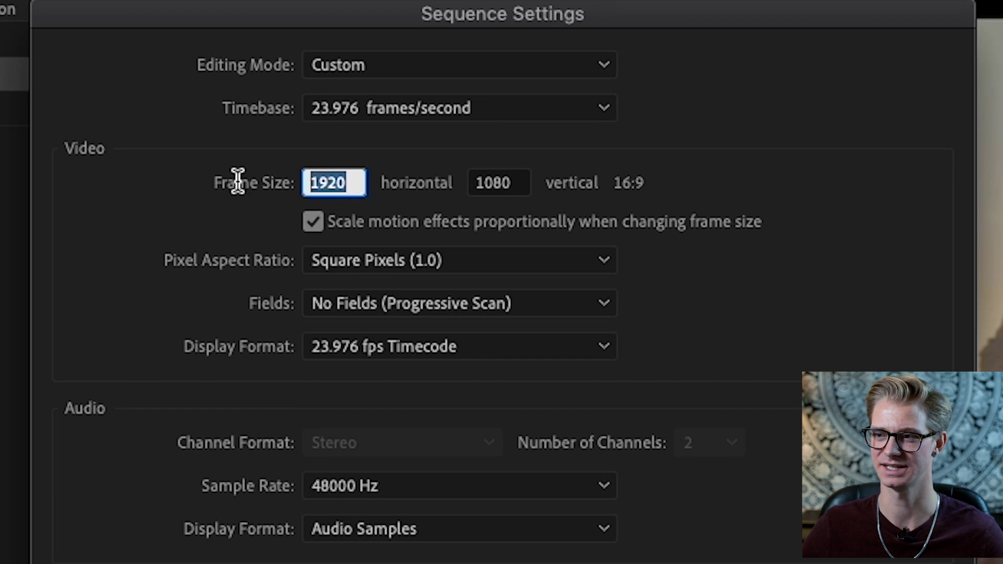
text(1080)
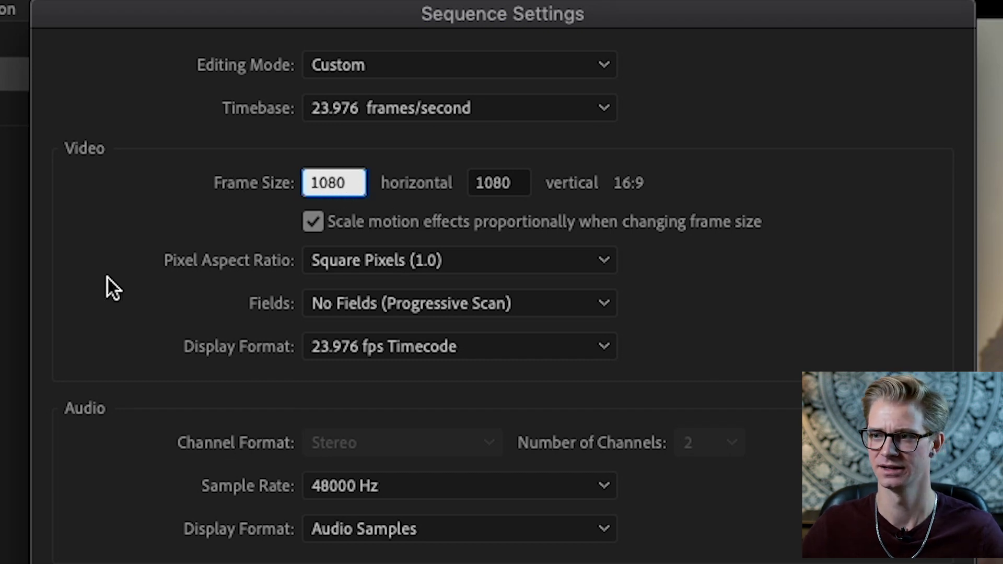
click(106, 276)
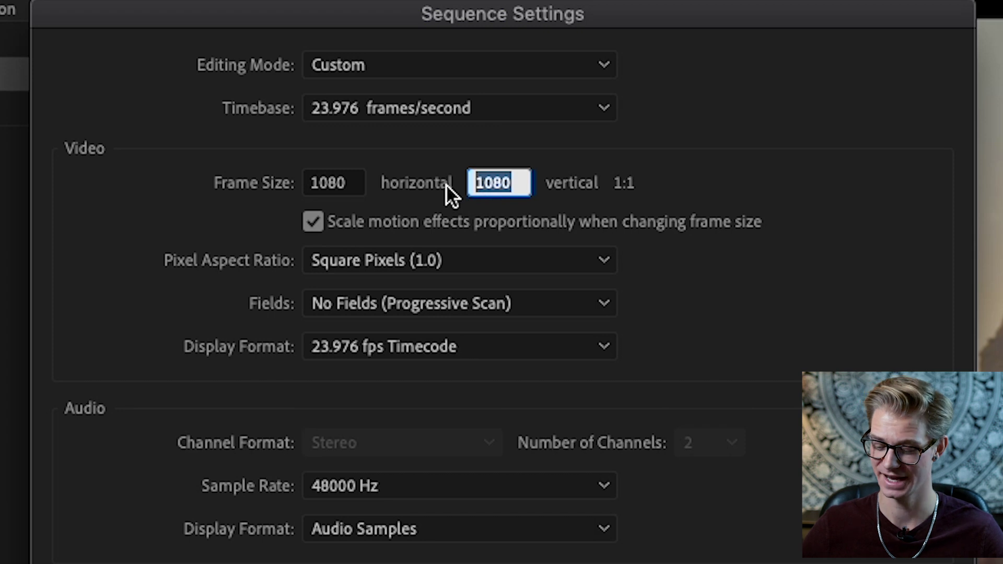
text(1920)
key(Return)
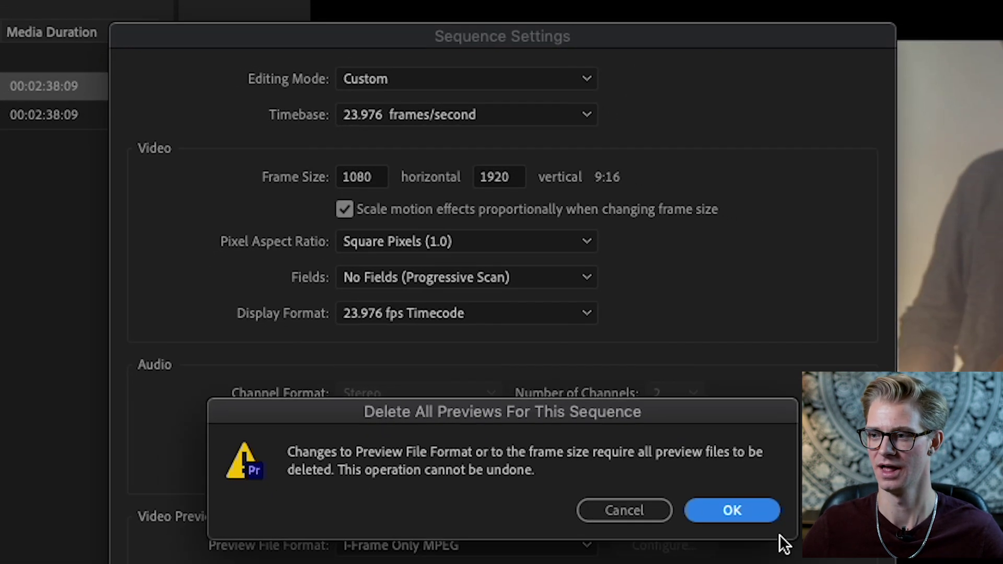
click(782, 563)
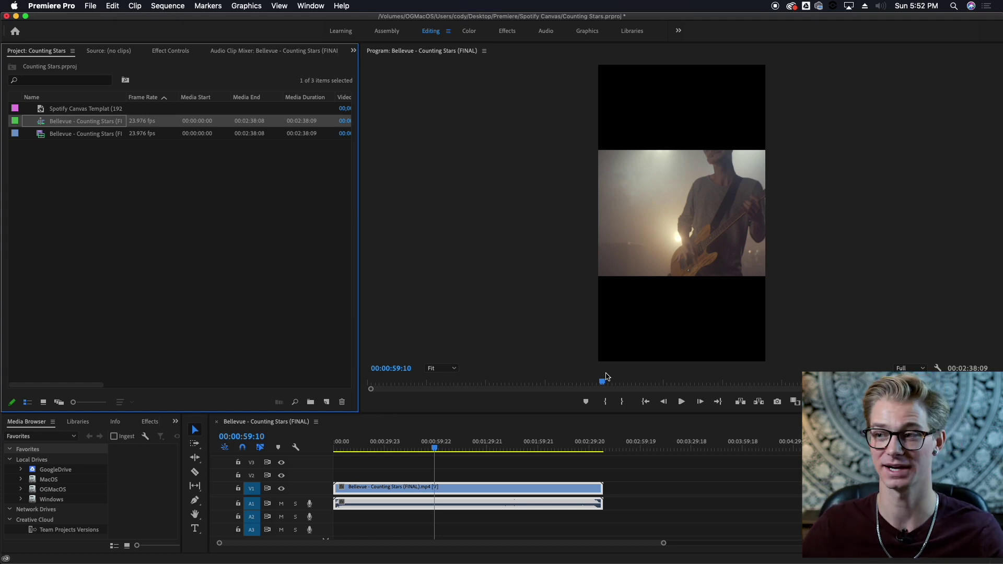
Place the Spotify Canvas template PNG above the video, extend its duration, and preview the overlay
click(381, 443)
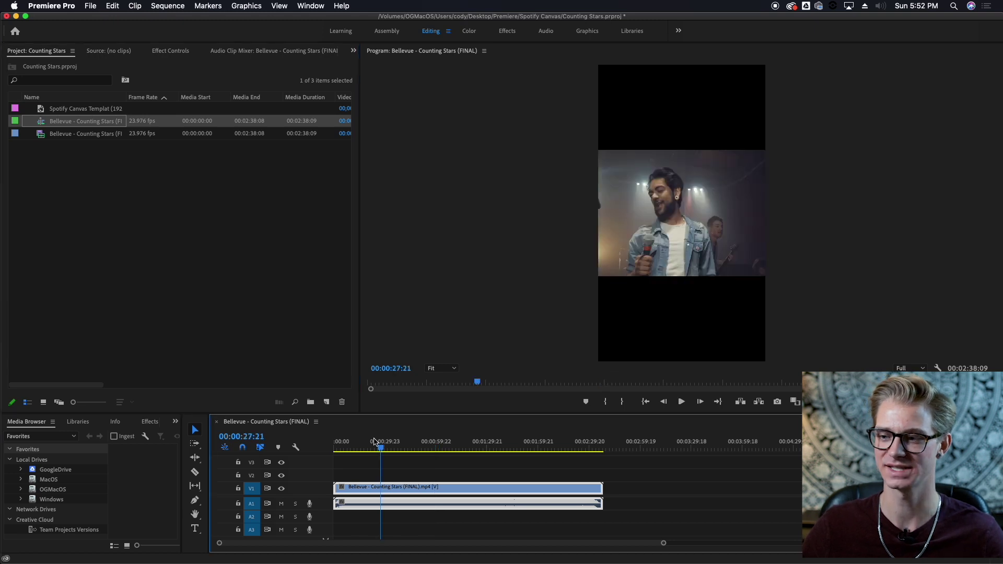
key(space)
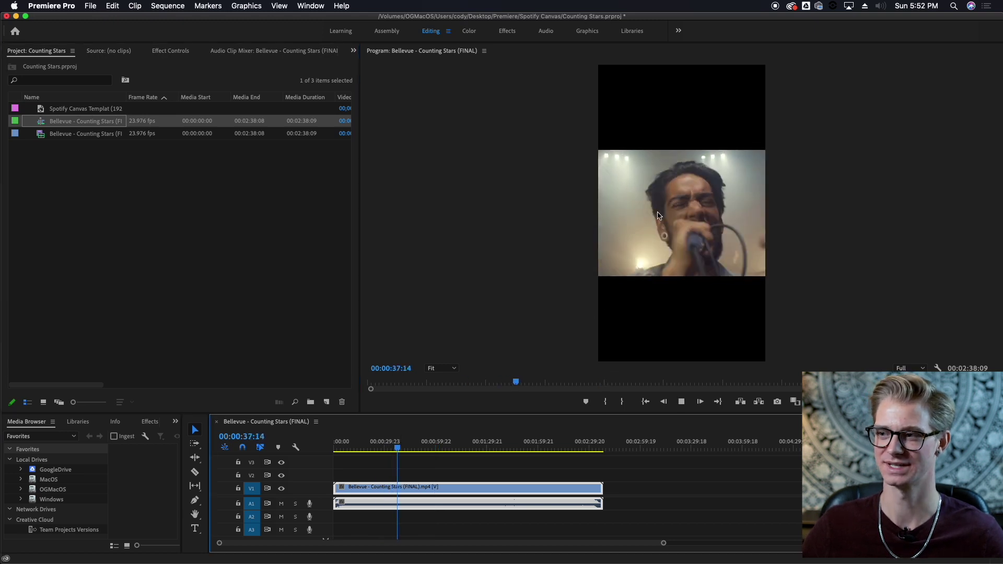
key(space)
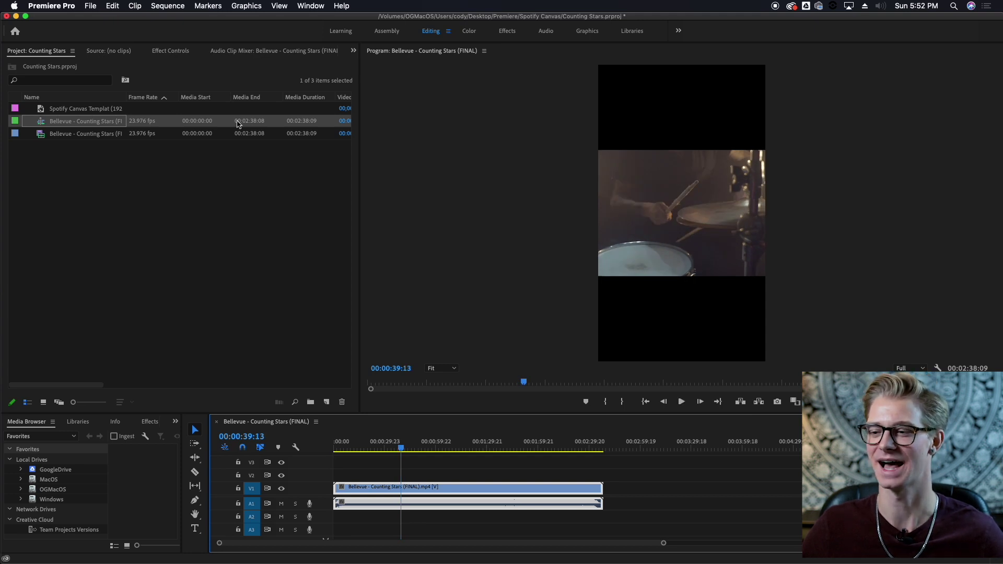
click(139, 111)
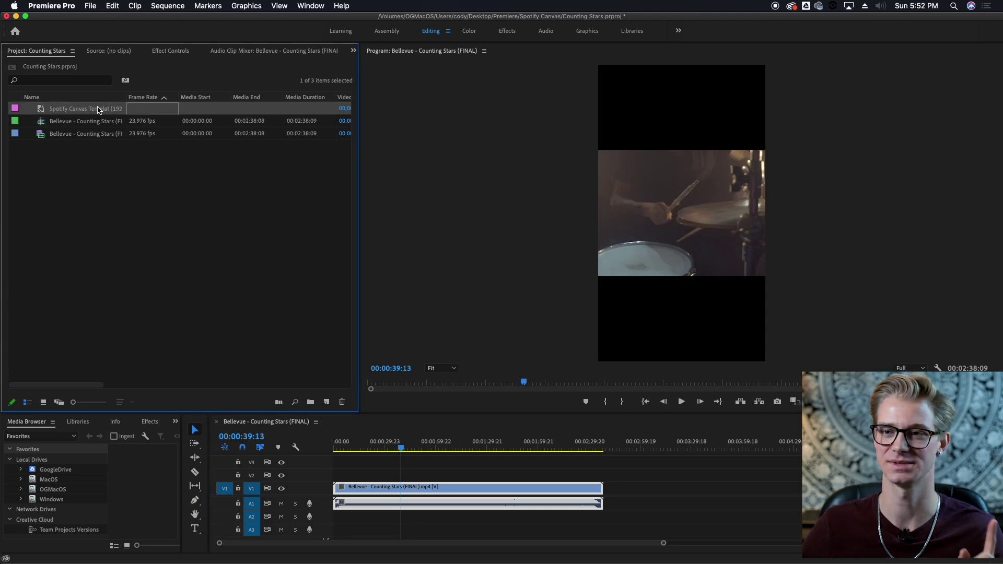
drag(99, 110, 612, 463)
drag(409, 448, 422, 448)
key(space)
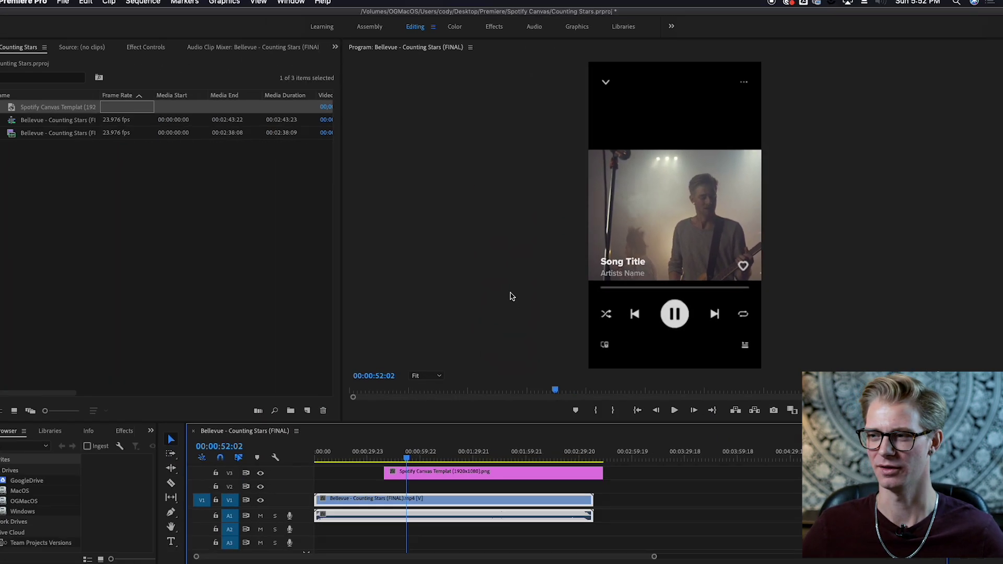
Set the Bellevue clip's Motion Scale to 238.0 and play back to check the fill
drag(422, 448, 431, 450)
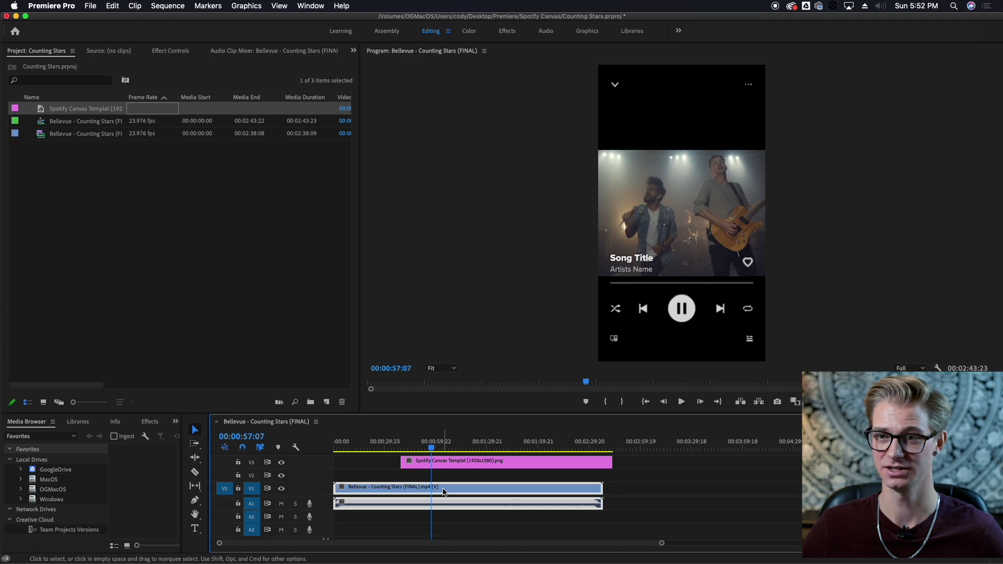
click(171, 51)
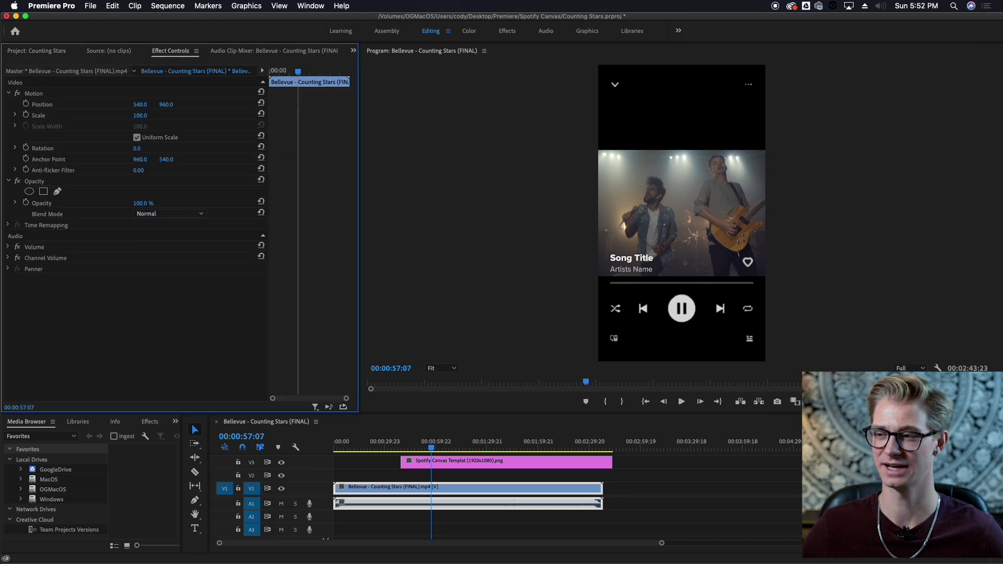
drag(140, 115, 208, 115)
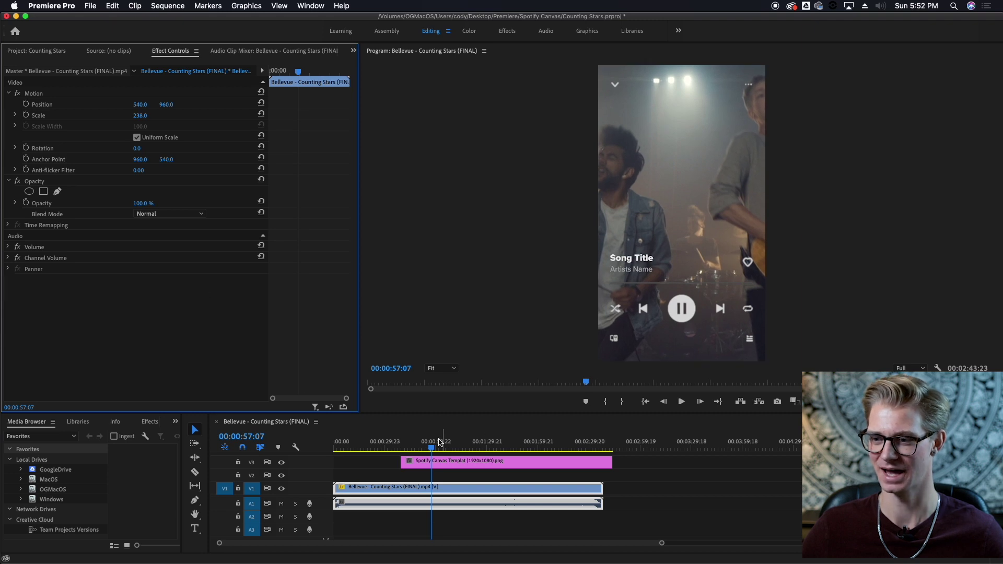
click(421, 444)
key(space)
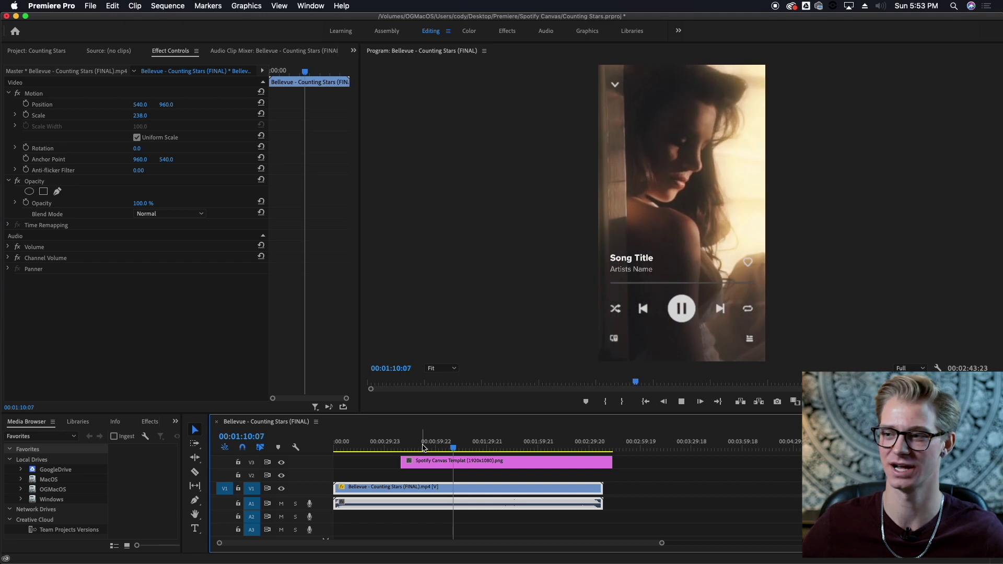
key(space)
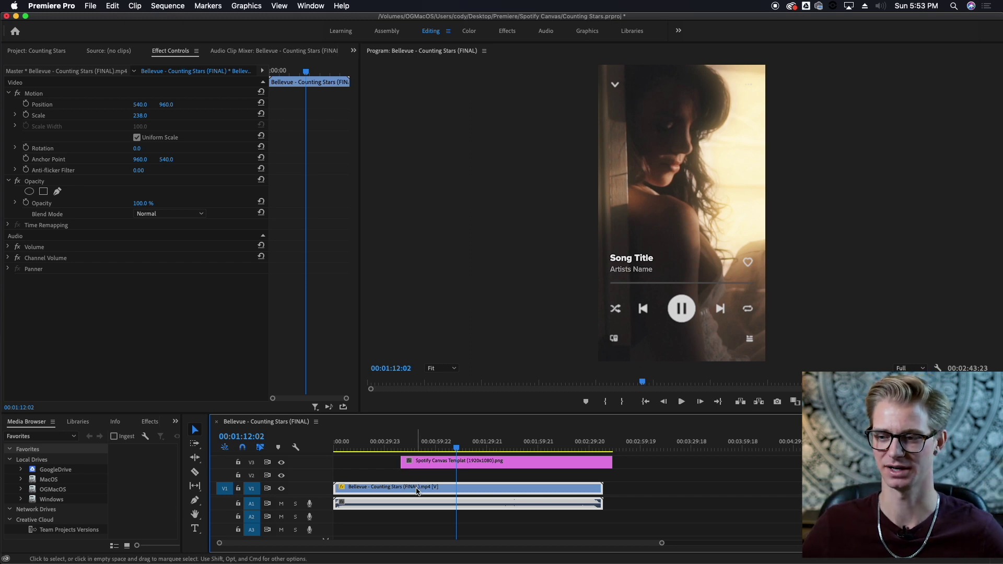
Duplicate the video clip onto V2 and scale the upper copy down to 57
drag(416, 489, 418, 478)
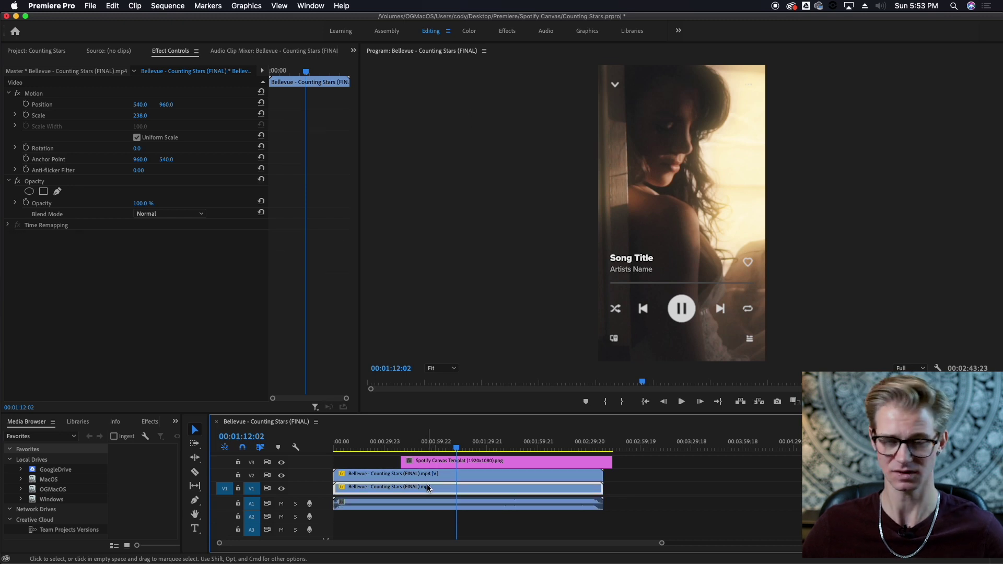
click(429, 477)
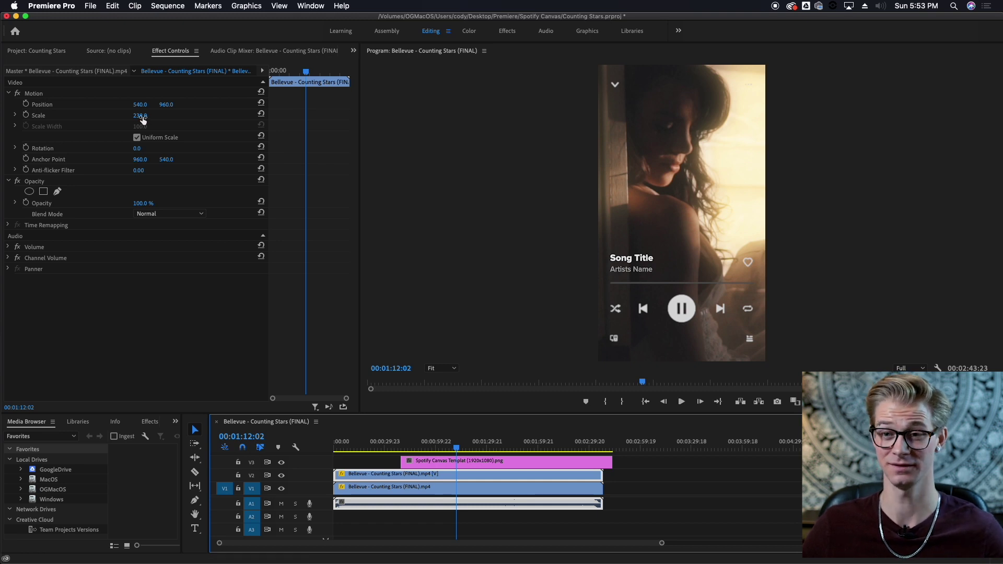
drag(142, 116, 46, 116)
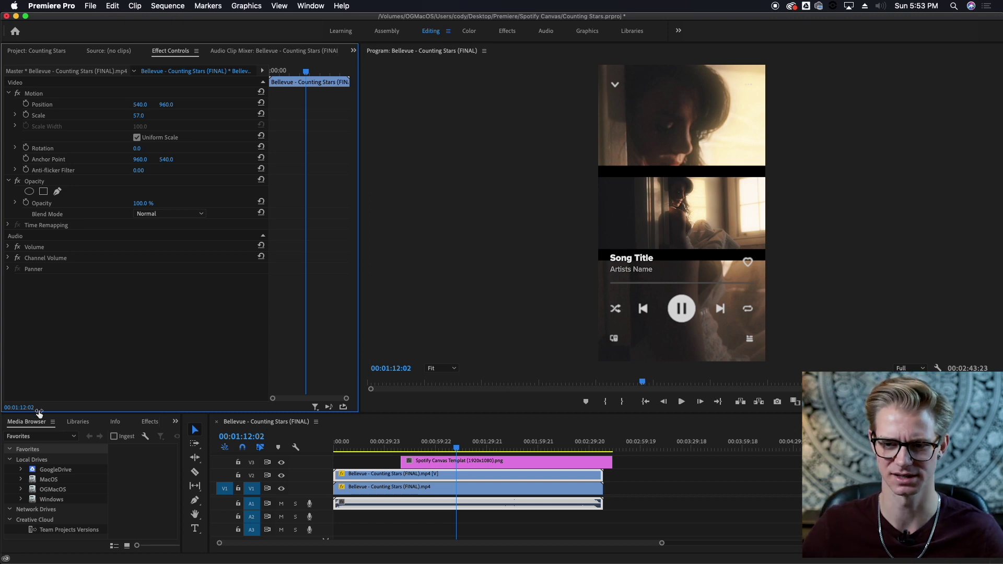
Apply the Crop effect to the V2 clip with 13% Top and Bottom, then preview
click(150, 421)
click(40, 436)
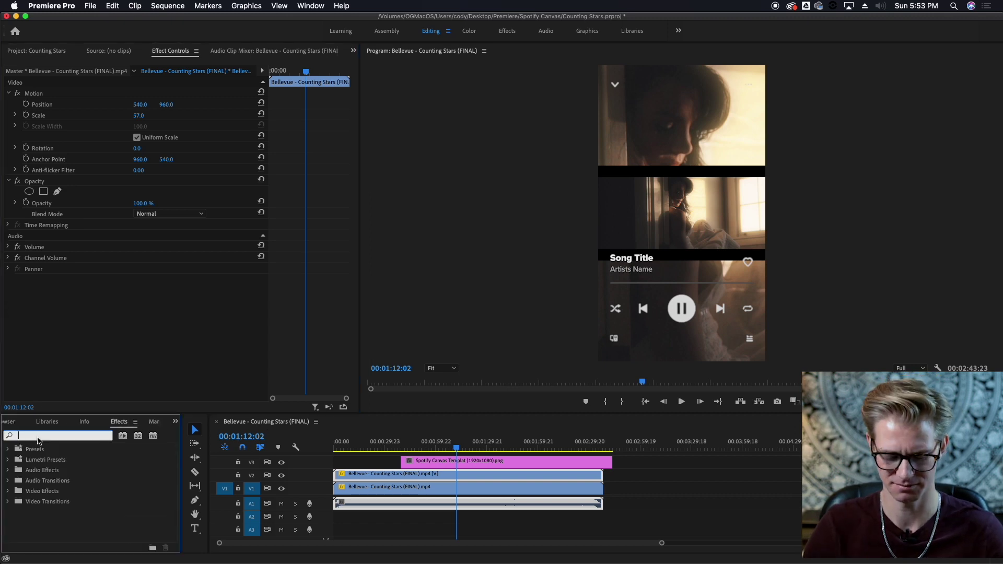
text(crop)
drag(44, 517, 470, 475)
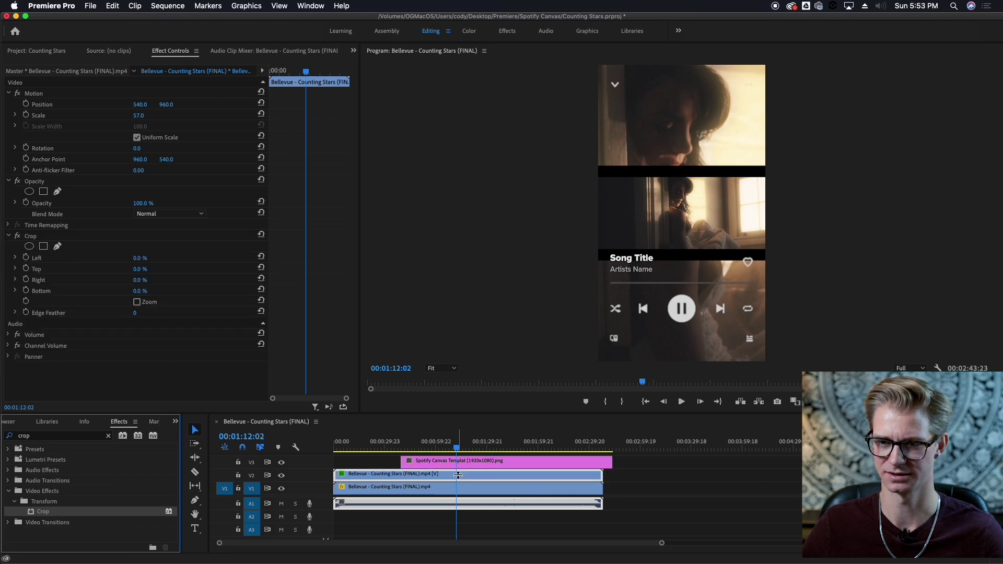
click(137, 269)
key(Return)
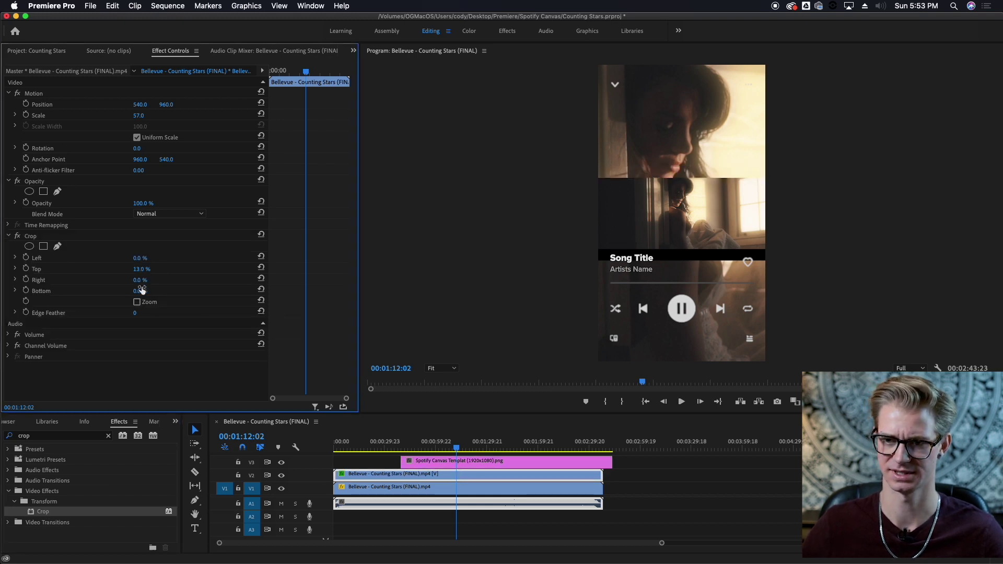
text(13)
key(Return)
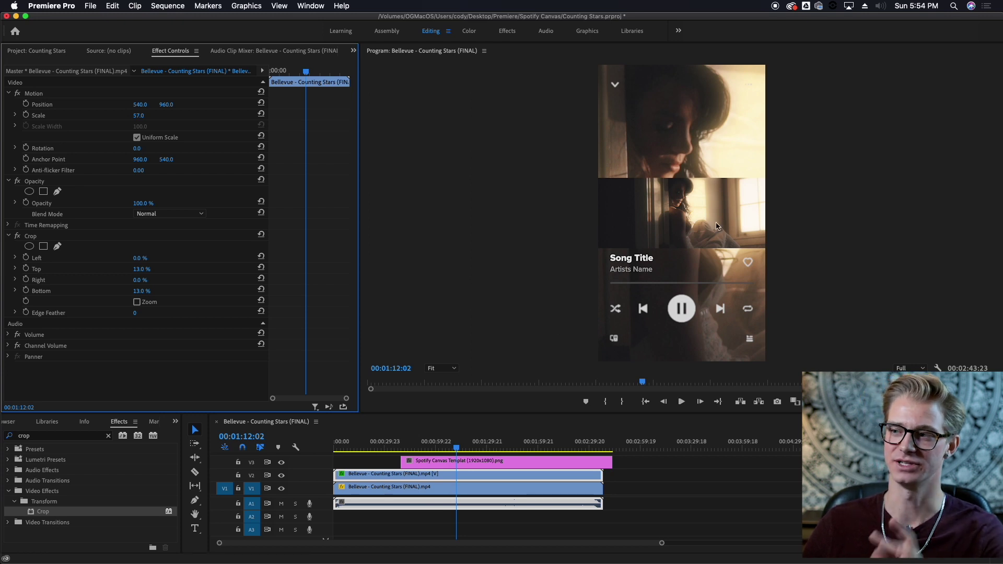
click(438, 448)
key(space)
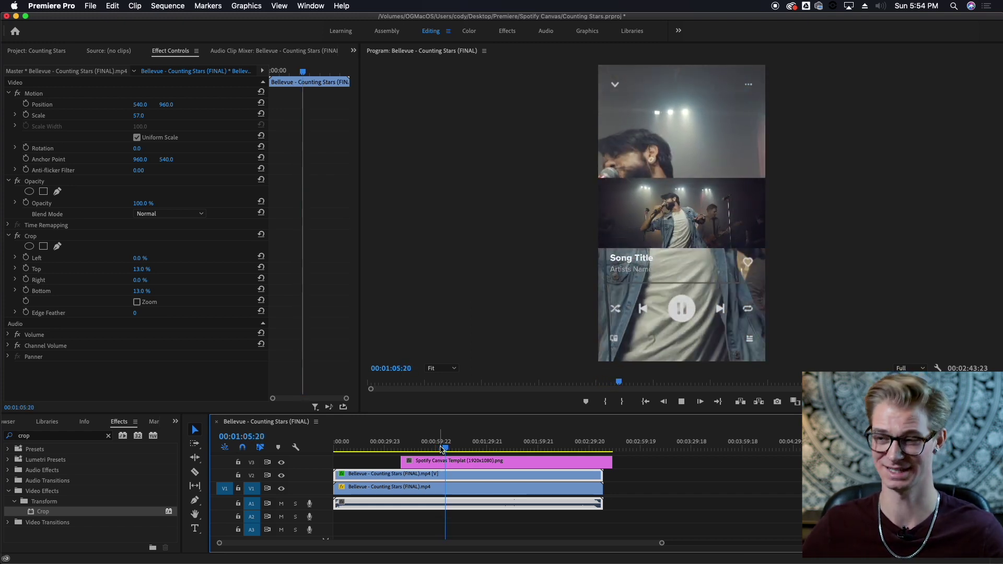
key(space)
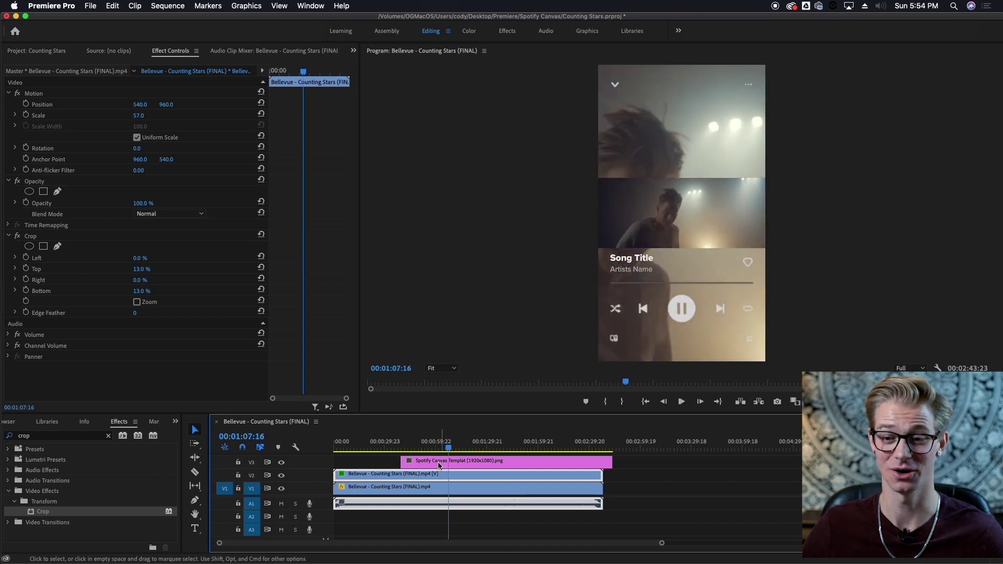
Apply the Gaussian Blur effect to the background clip on V1
click(466, 487)
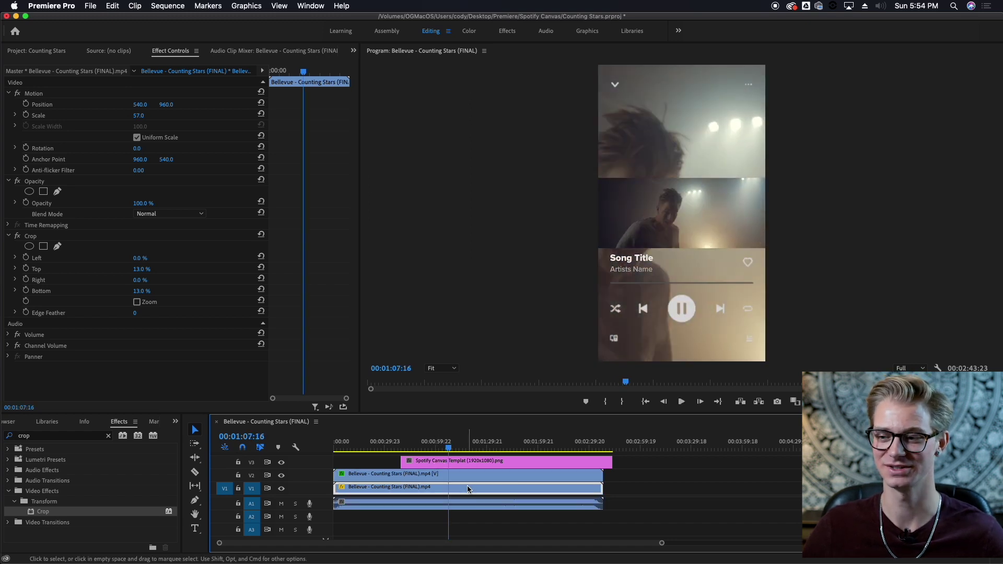
click(105, 437)
click(107, 436)
text(blur)
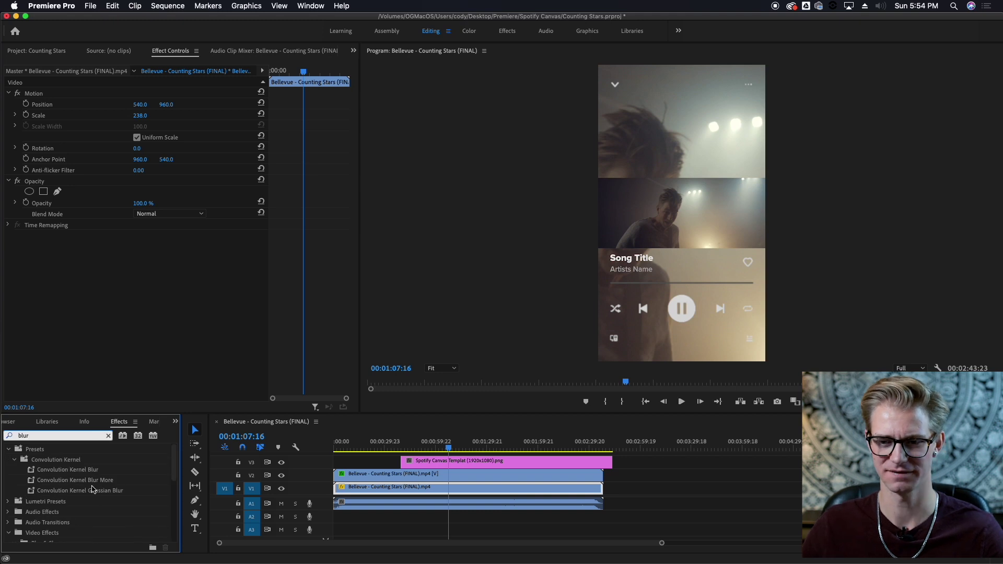
scroll(93, 489, down, 4)
click(73, 492)
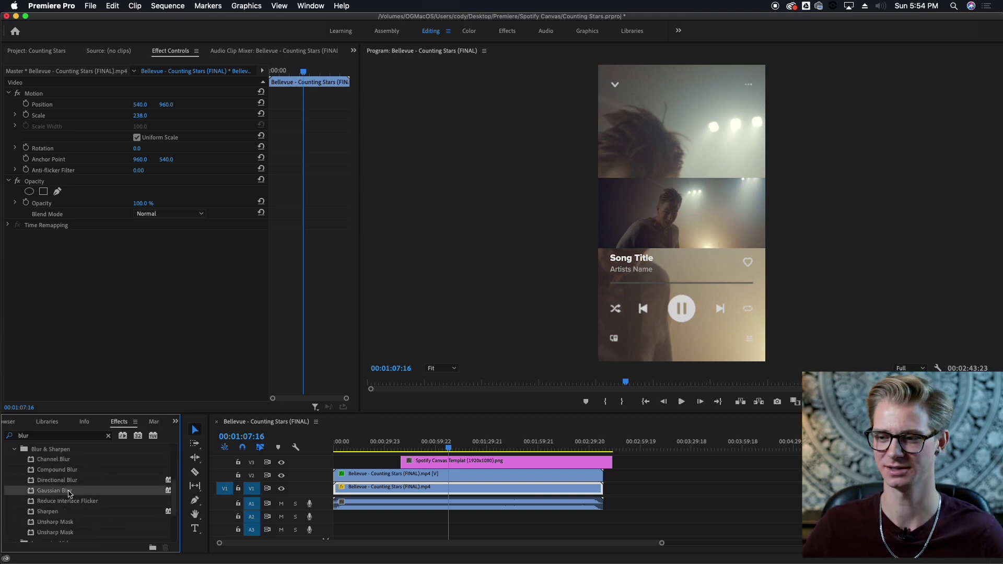
drag(70, 494, 403, 490)
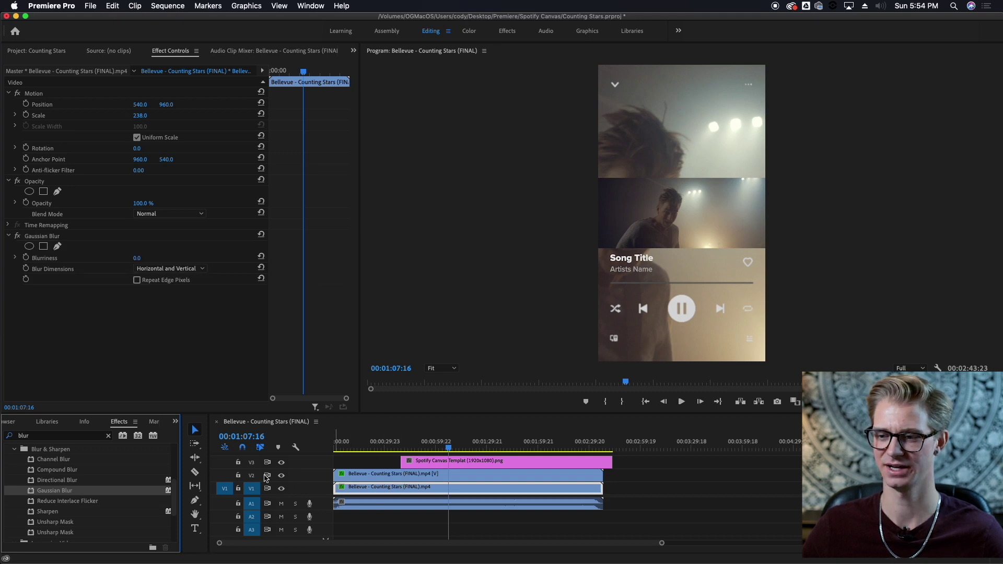
Raise the background clip's Blurriness to 33, hiding V2 temporarily, and preview the result
click(281, 475)
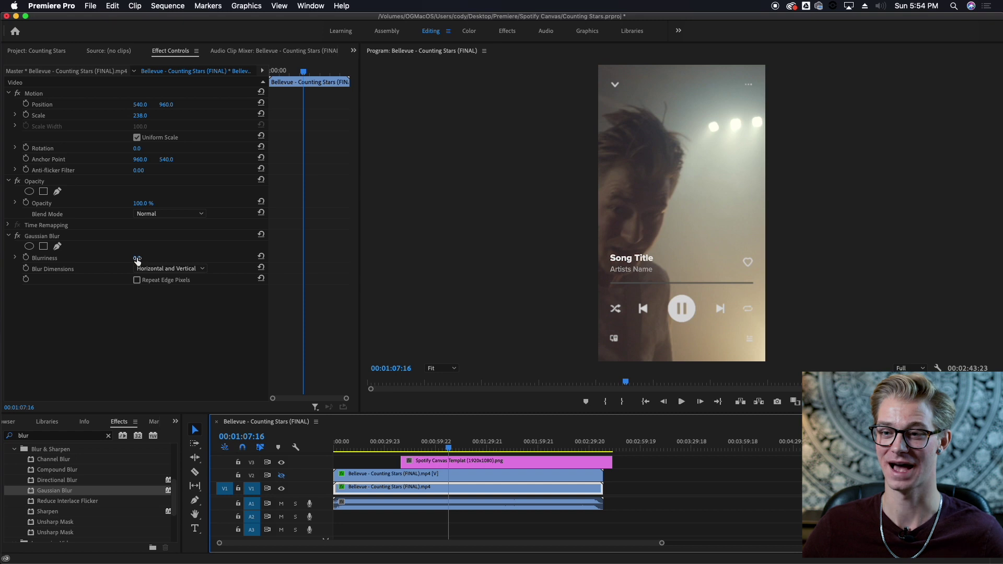
mouse_move(137, 260)
mouse_down()
mouse_move(162, 260)
mouse_move(143, 259)
mouse_up()
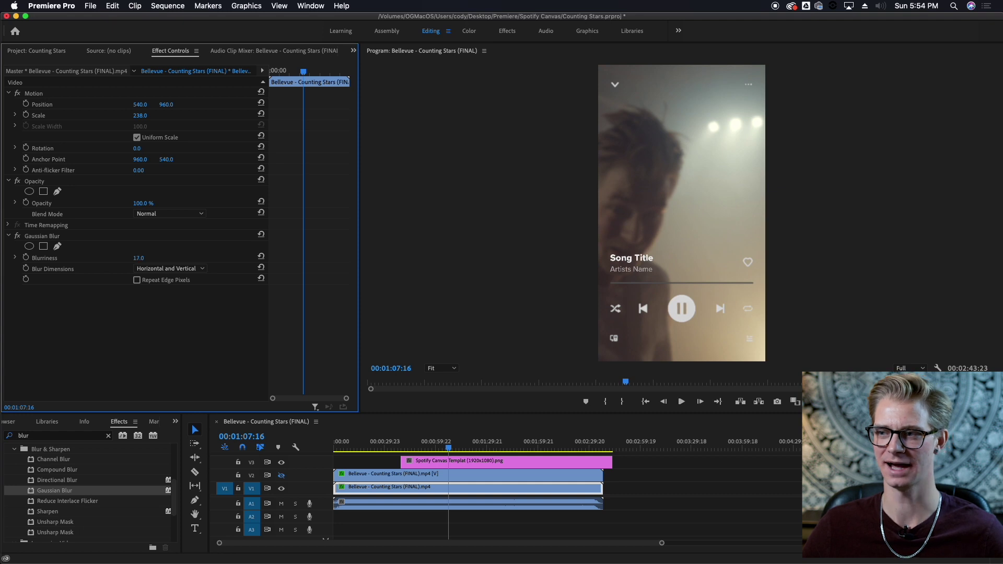
click(281, 475)
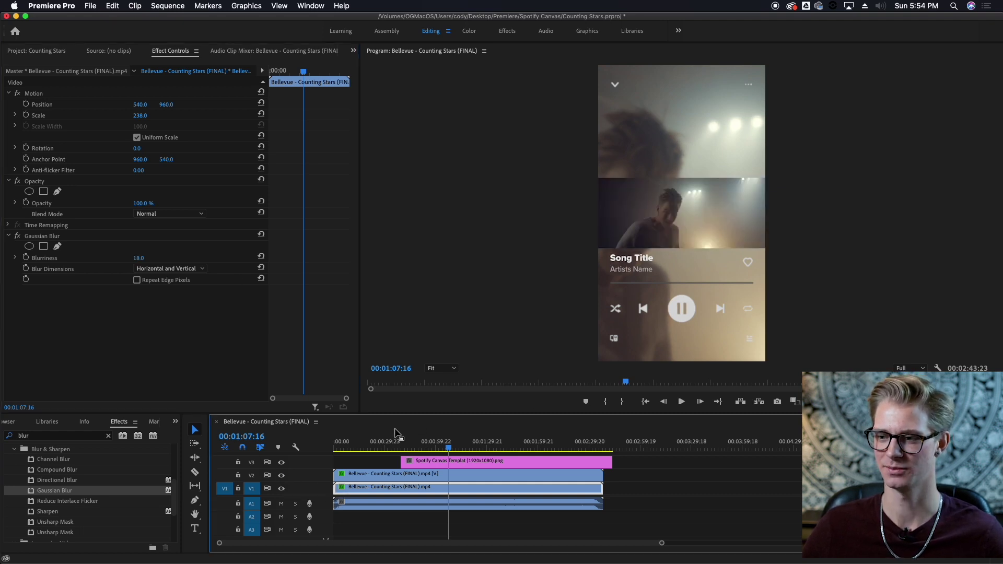
click(424, 441)
key(space)
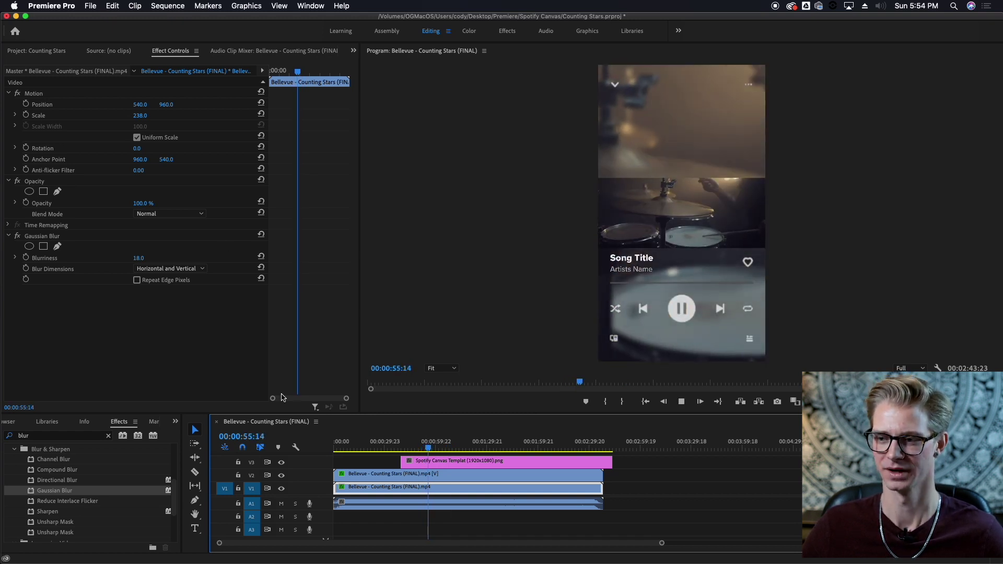
click(282, 398)
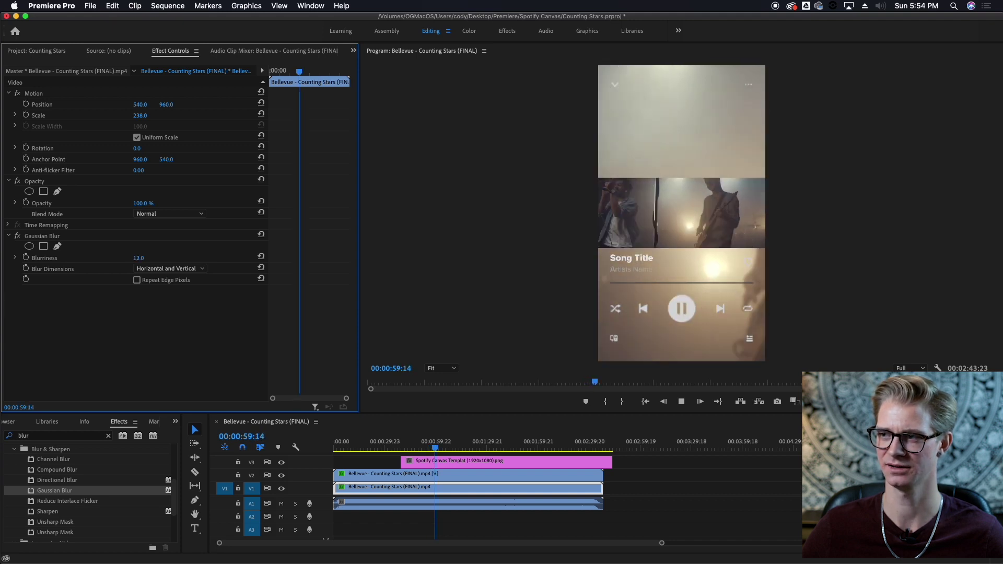
drag(138, 258, 148, 260)
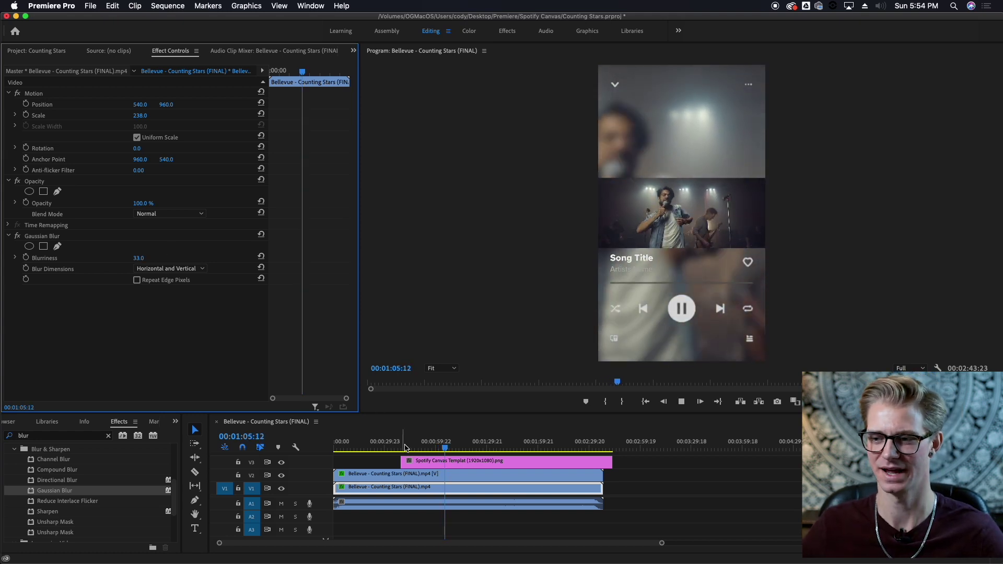
Try several scales on the foreground V2 clip, ending at Scale 142 with Position 540, 820
click(413, 474)
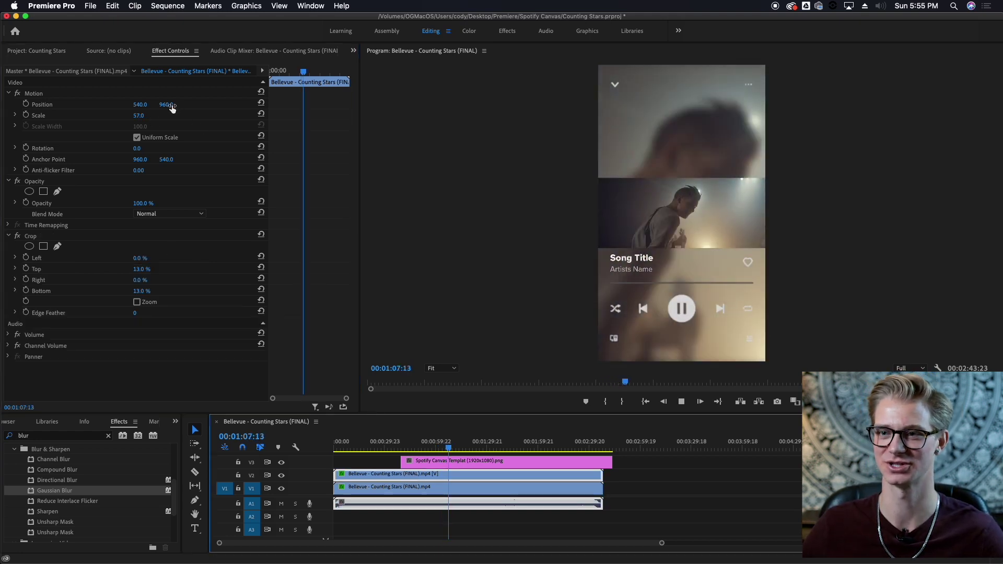
drag(138, 115, 157, 115)
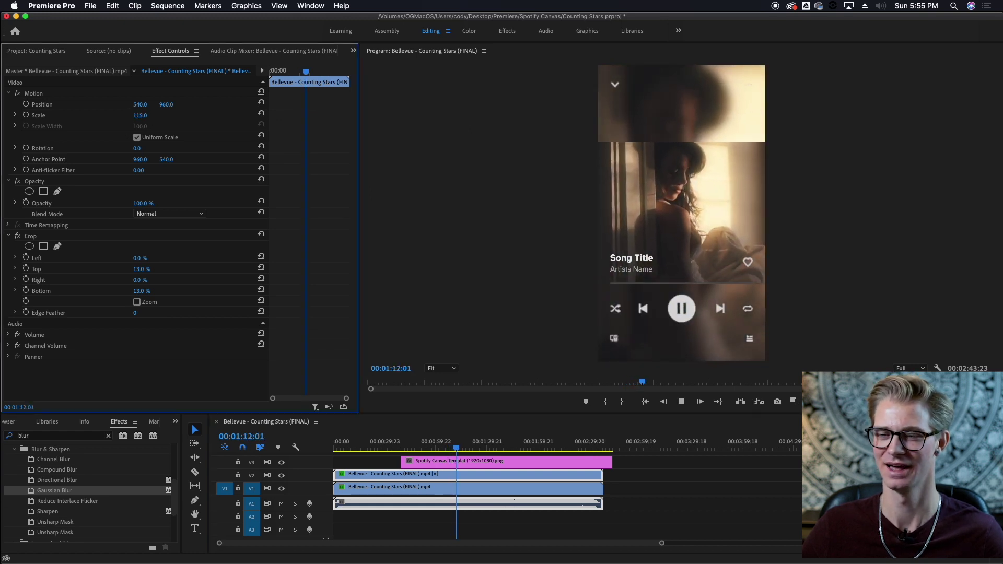
drag(144, 115, 148, 117)
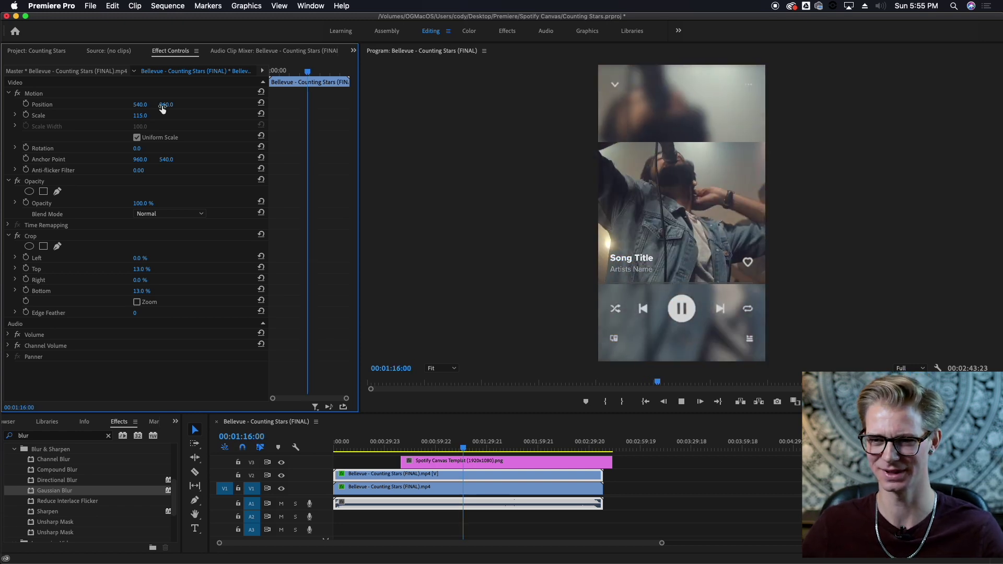
drag(140, 116, 93, 116)
key(space)
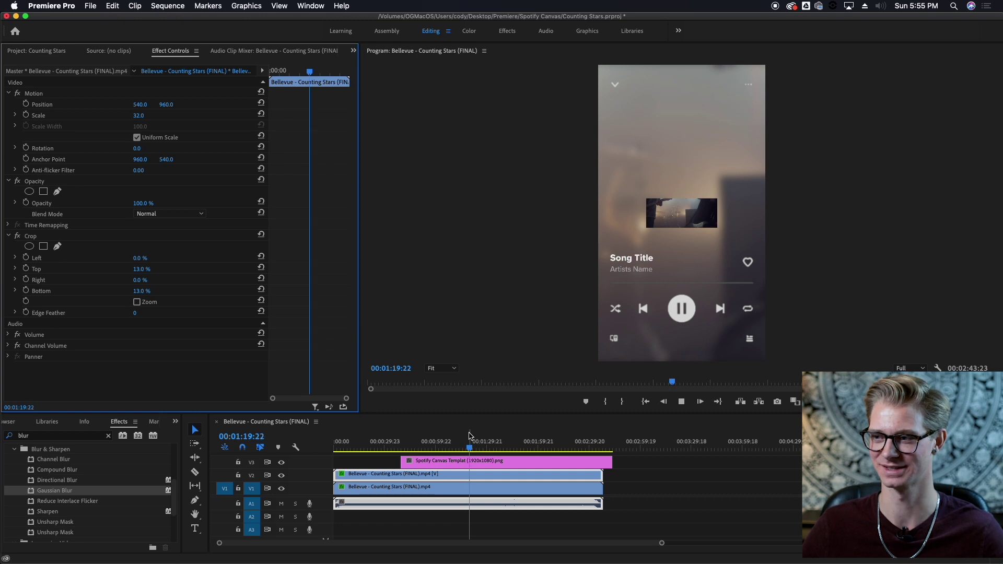
click(446, 438)
key(space)
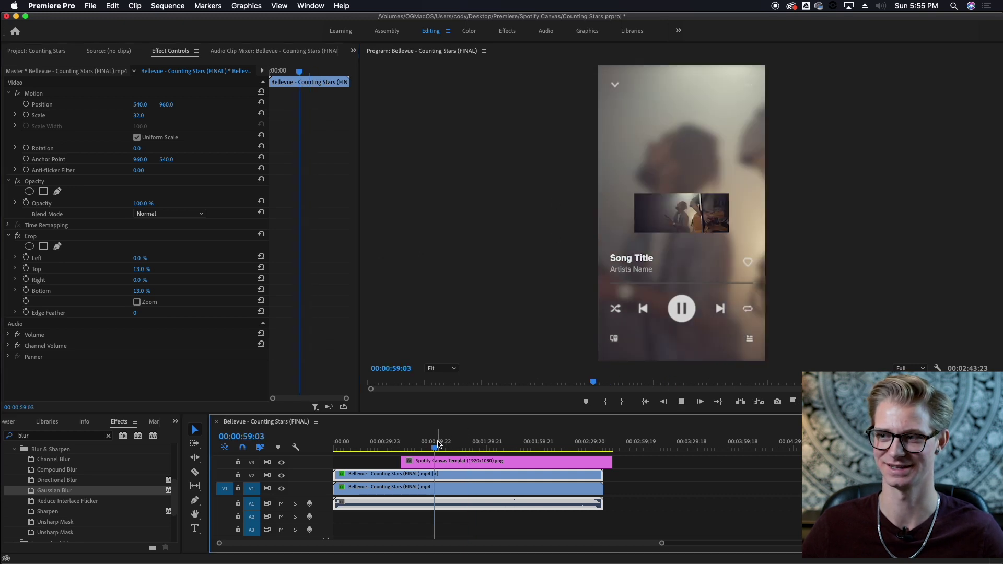
click(138, 116)
text(85)
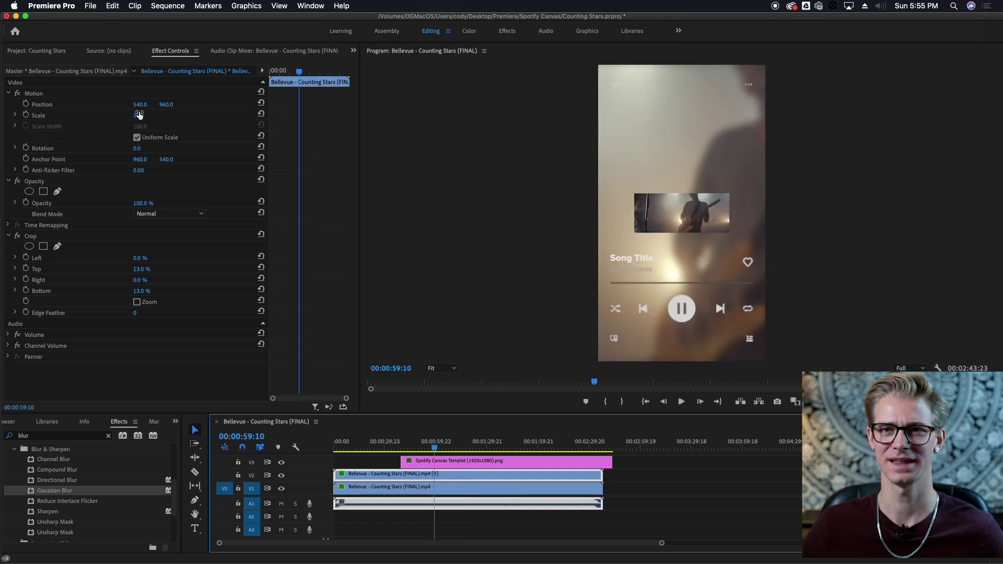
key(Return)
drag(140, 115, 121, 105)
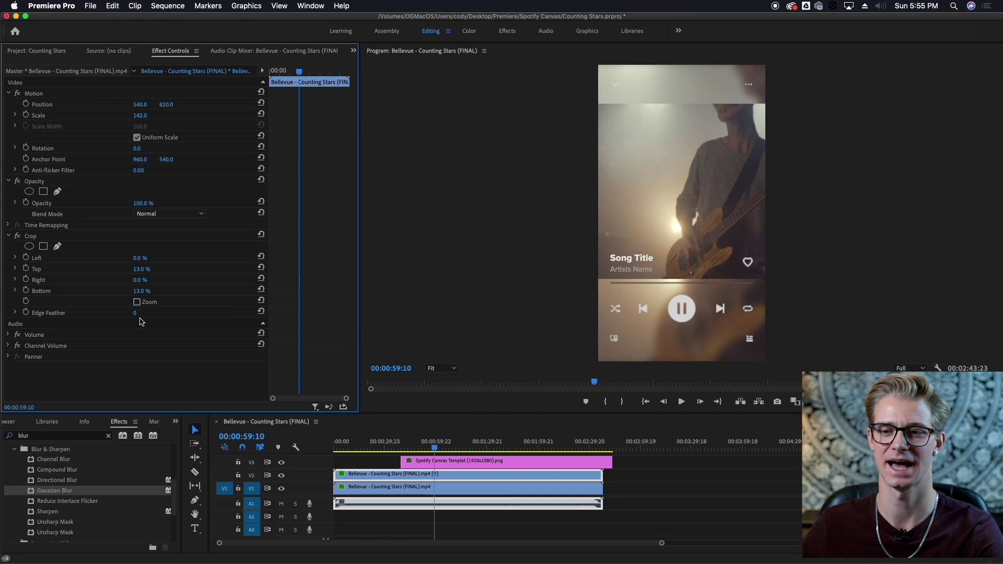
Increase the Crop Edge Feather on the foreground clip and raise it to Position Y 692
mouse_move(137, 315)
mouse_down()
mouse_move(208, 315)
mouse_move(121, 316)
mouse_up()
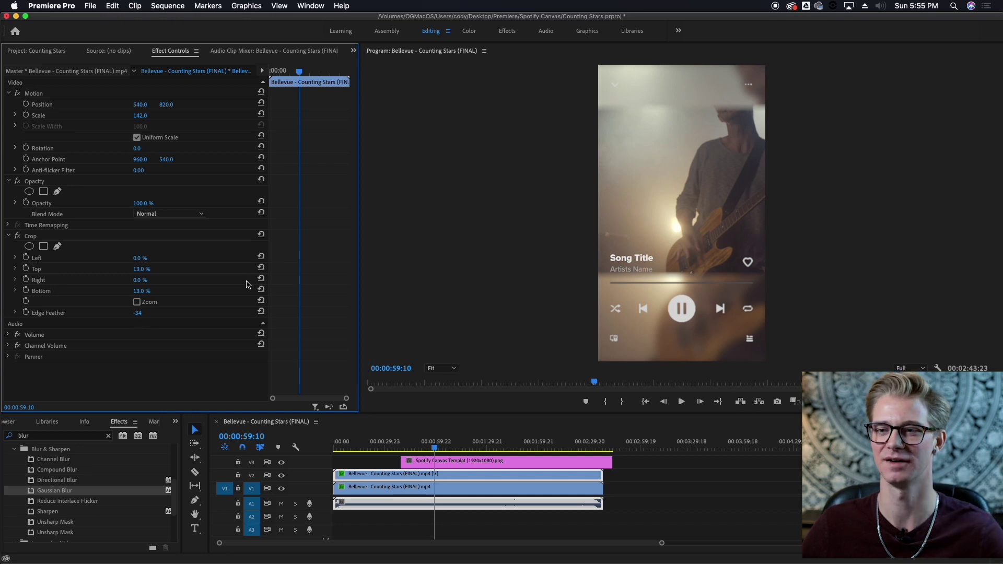
drag(169, 107, 100, 107)
Set the foreground clip's Position Y to 820 and nudge it slightly
key(space)
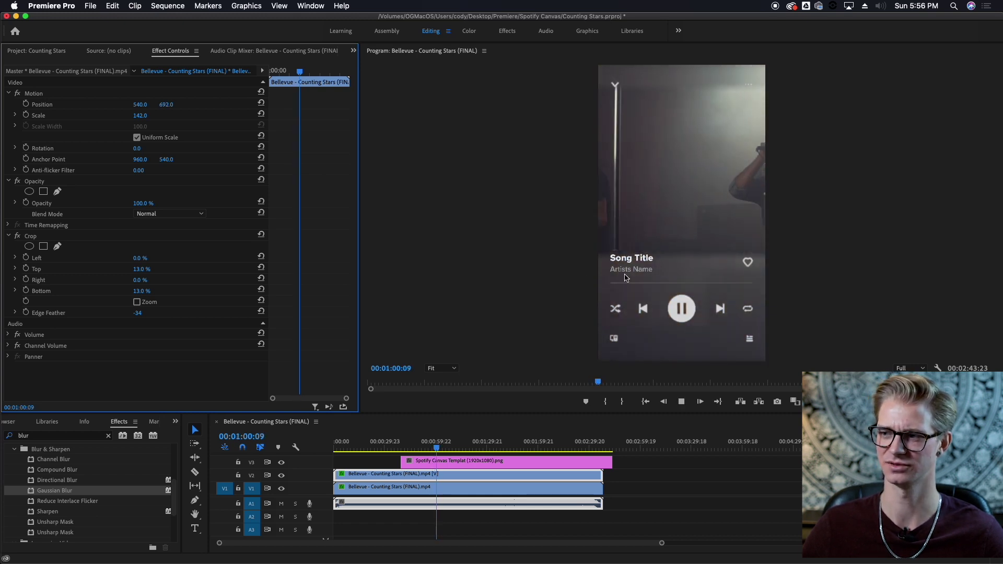
click(166, 104)
text(820)
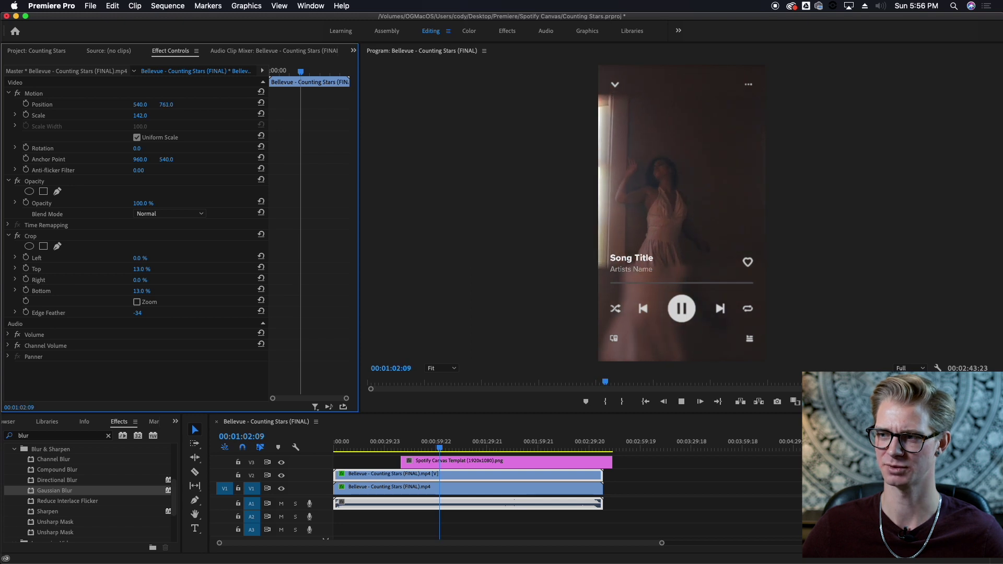
key(Return)
key(Up)
key(Up)
key(Up)
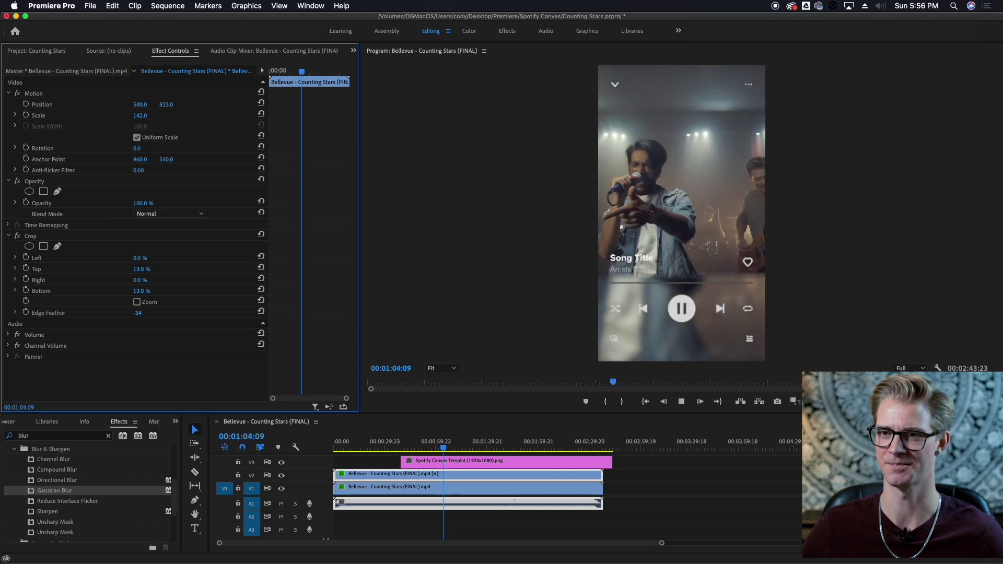
Enlarge the foreground clip to Scale 176 and settle its Position at 540, 735
drag(136, 119, 170, 119)
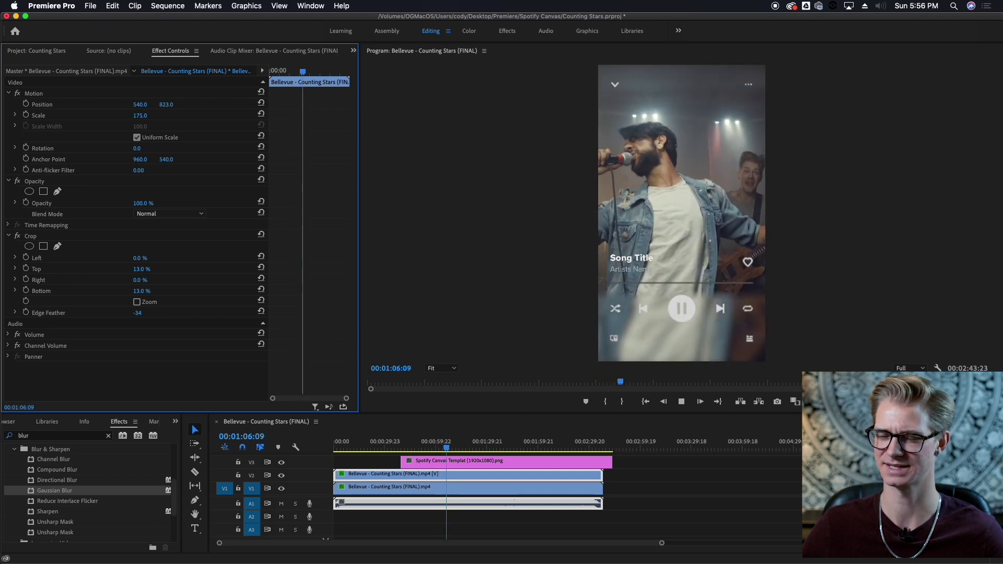
mouse_move(169, 108)
mouse_down()
mouse_move(157, 108)
mouse_move(169, 104)
mouse_up()
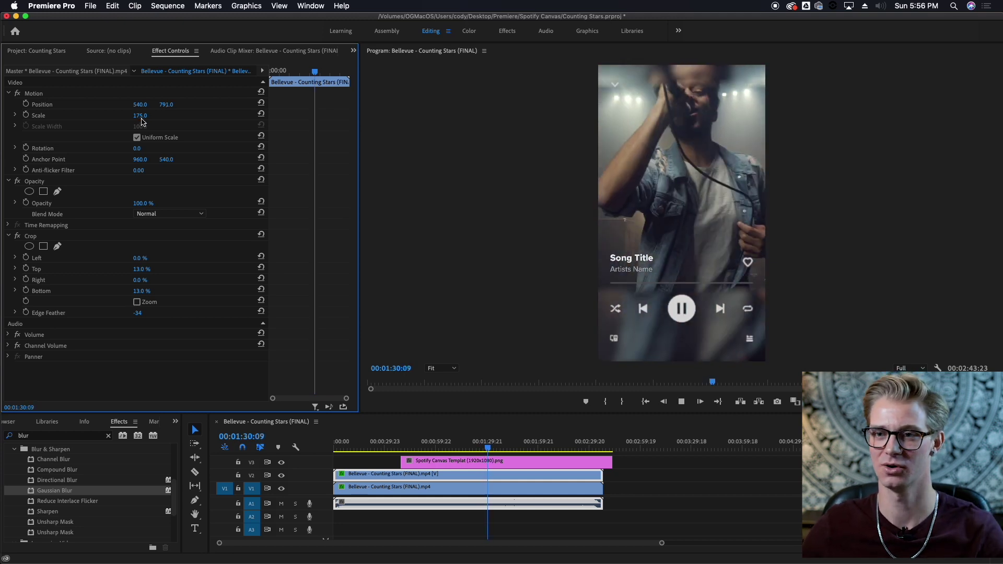
drag(140, 116, 213, 115)
mouse_move(137, 116)
mouse_down()
mouse_move(156, 115)
mouse_move(137, 115)
mouse_up()
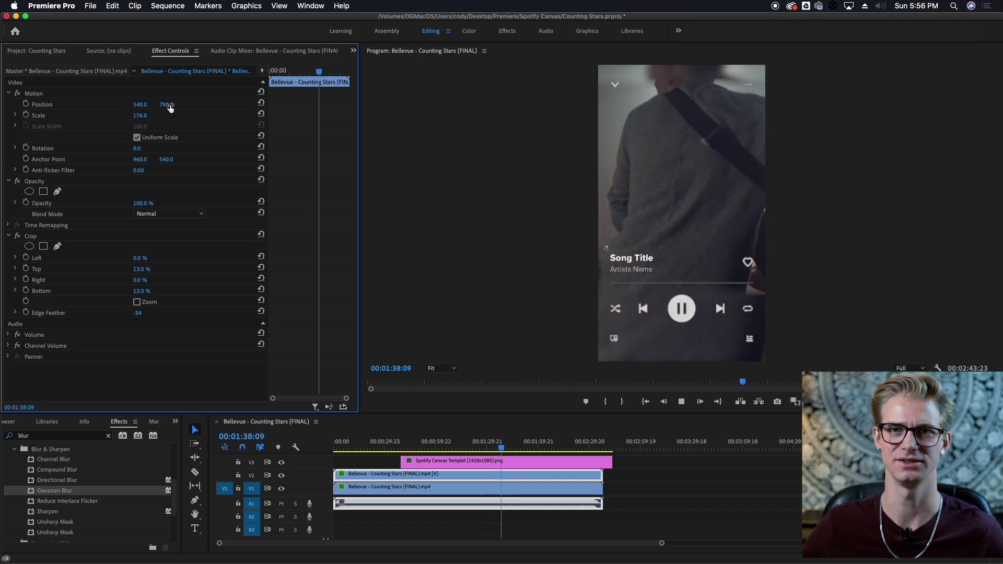
drag(166, 105, 165, 104)
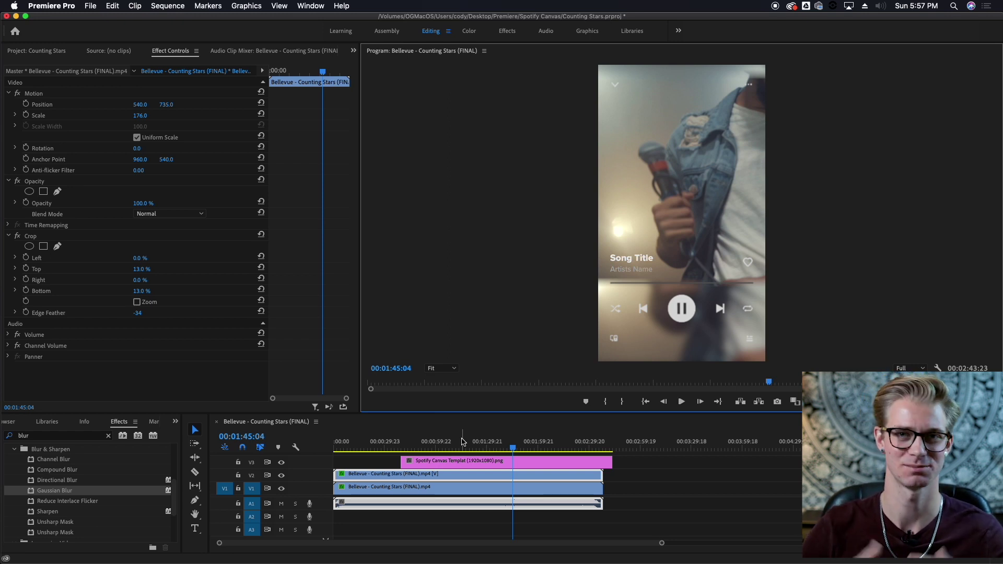
Save the project and mark the Canvas excerpt's In point at 01:01:10
mouse_move(463, 444)
mouse_down()
mouse_move(438, 450)
mouse_move(452, 453)
mouse_up()
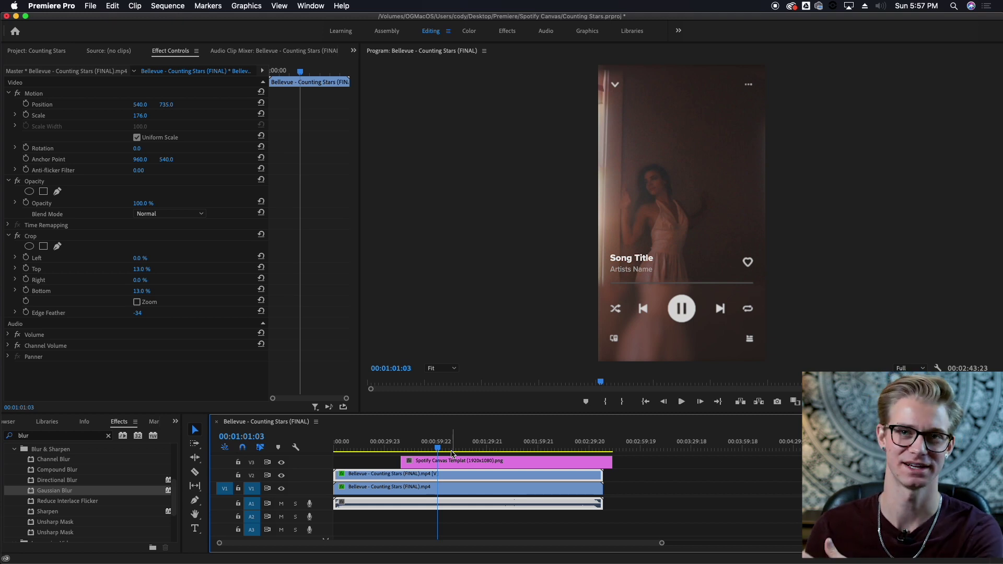
key(cmd+s)
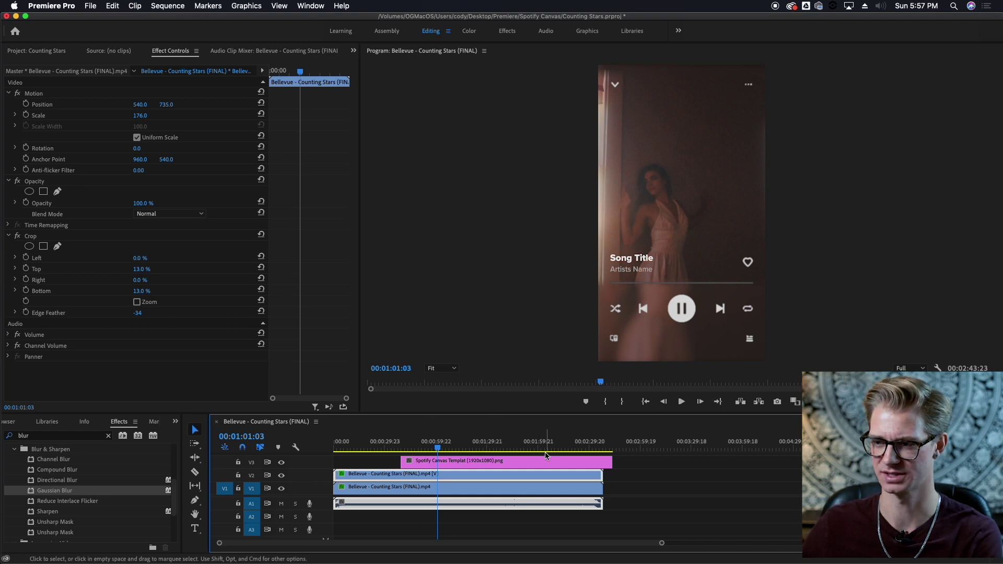
key(Right)
key(Right)
key(Right)
key(Right)
key(Right)
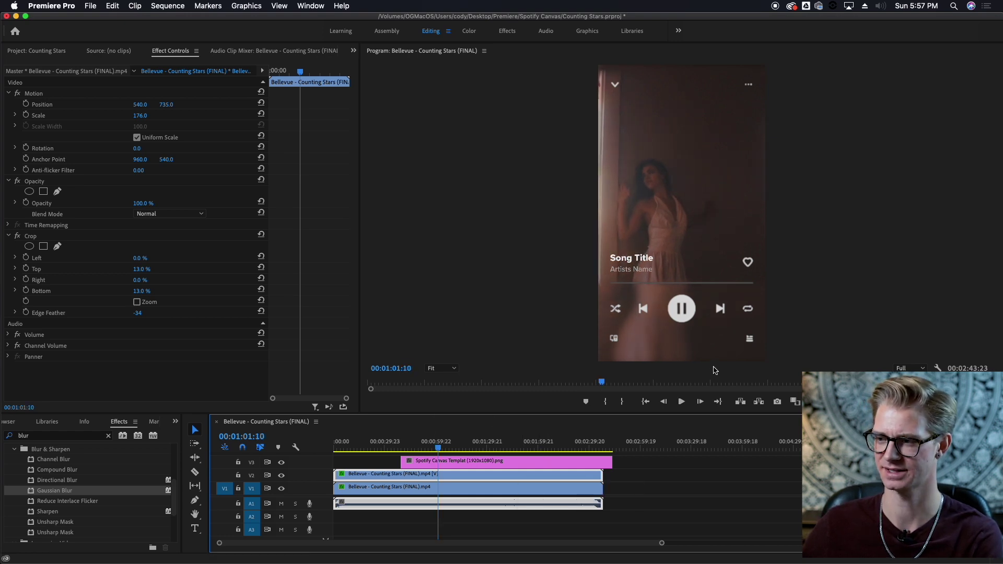
click(607, 401)
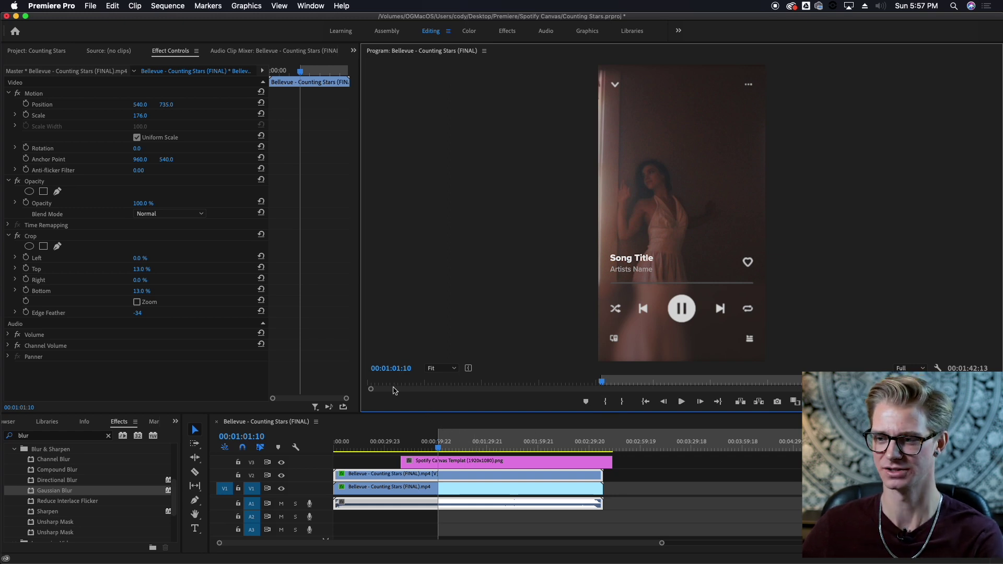
drag(441, 448, 453, 451)
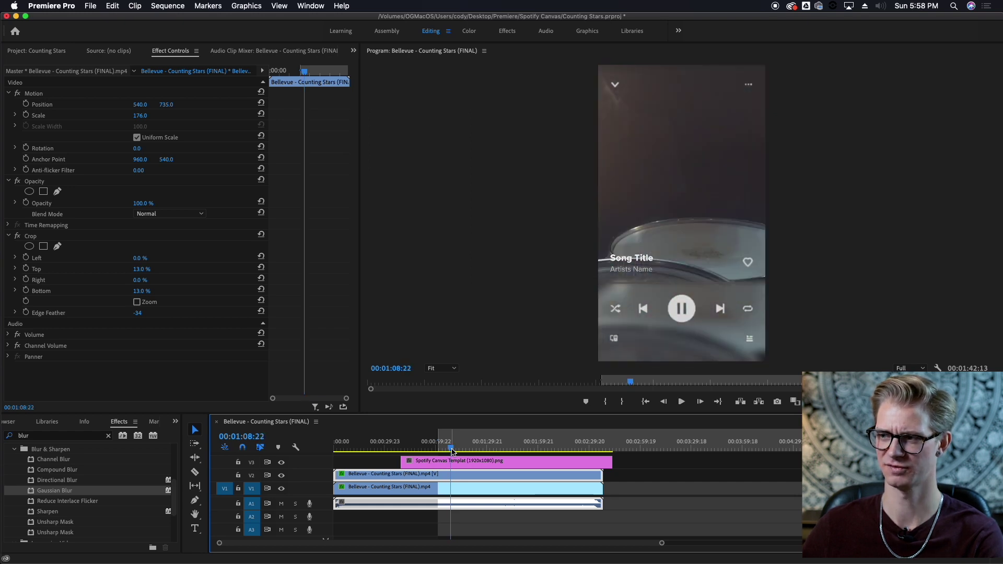
Set the out point so the marked range lasts 00:00:07:13, and zoom the timeline to it
click(622, 402)
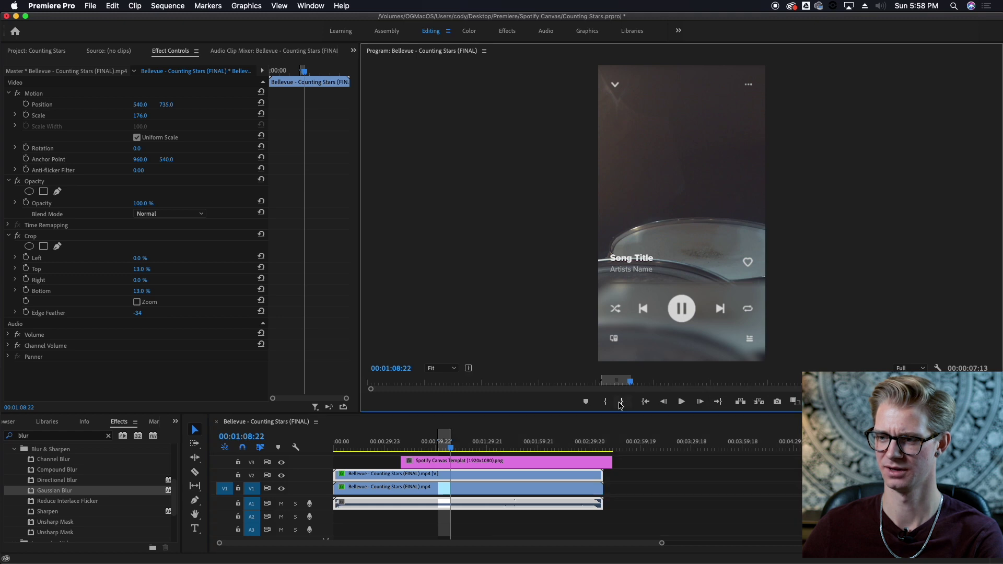
key(=)
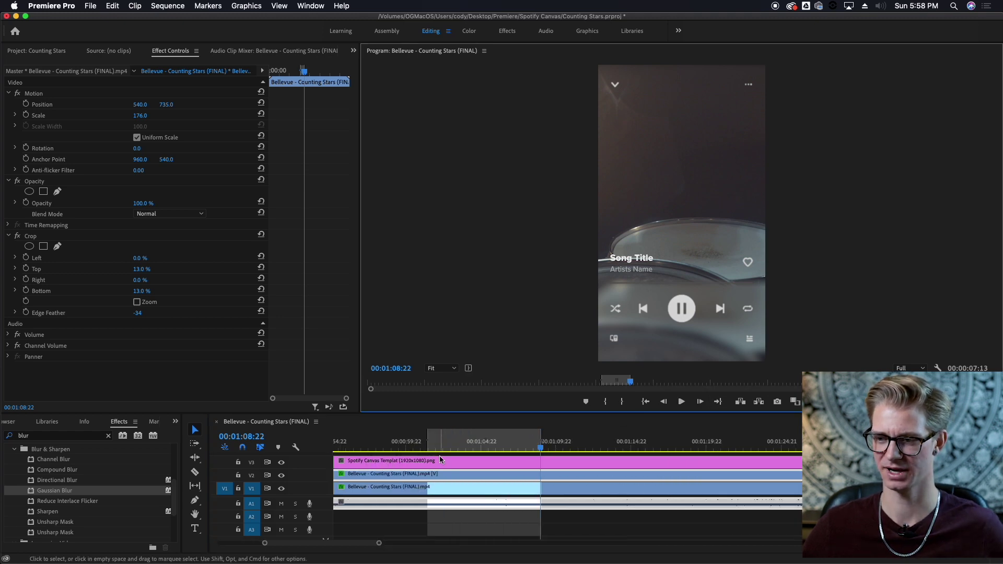
click(530, 447)
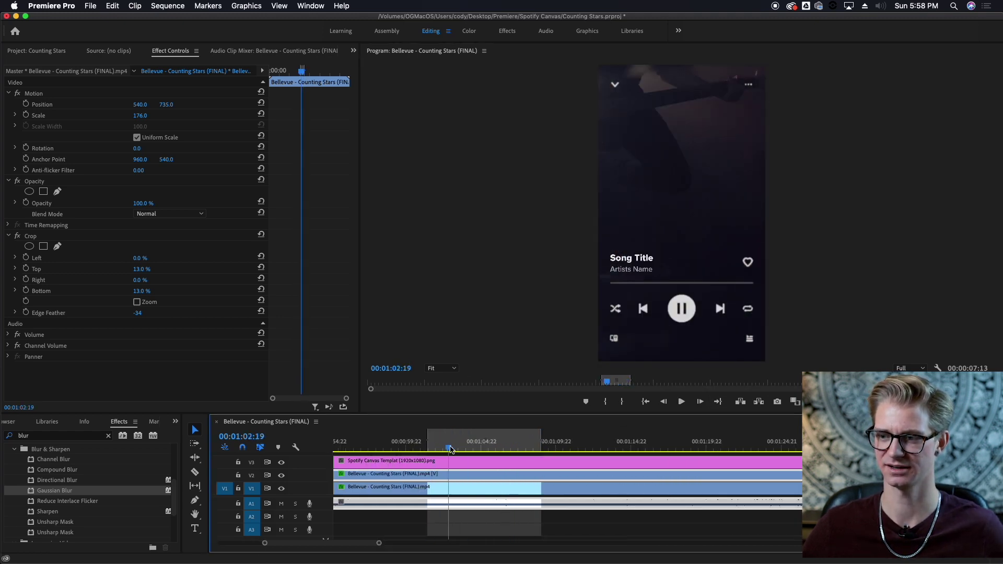
Play the marked 7-second excerpt from its In point to review it
key(shift+i)
click(645, 402)
key(space)
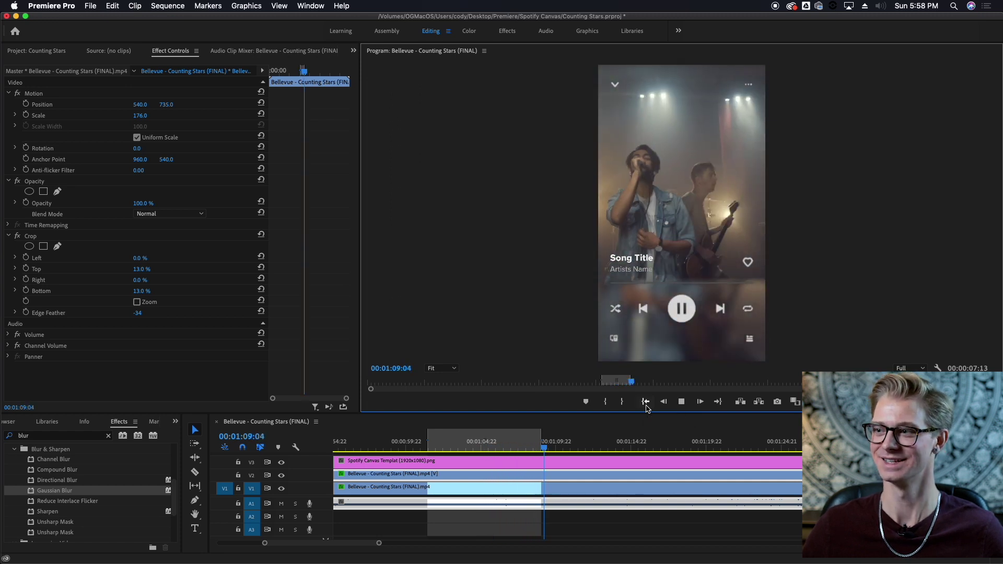
key(space)
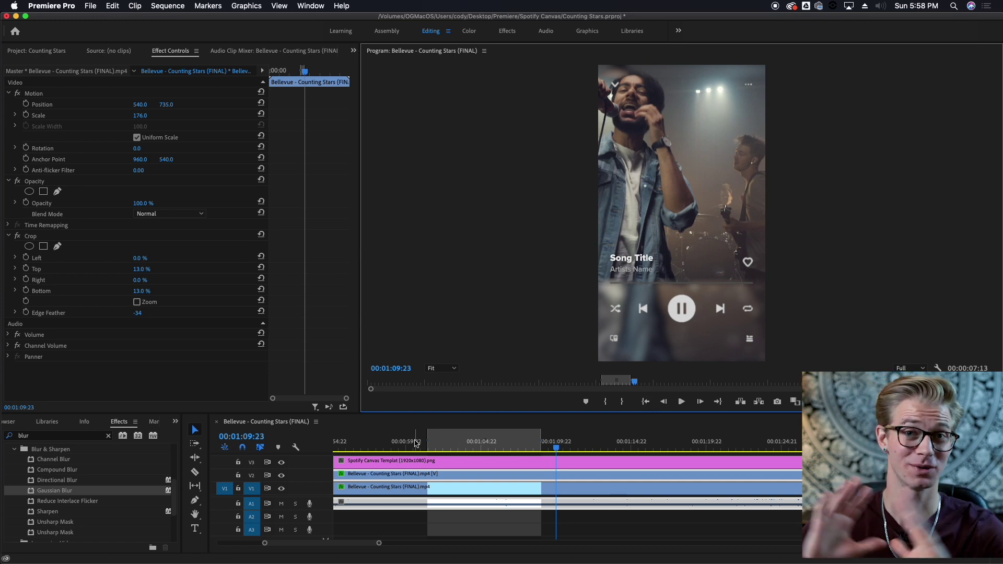
Compare frames with the V3 Spotify template overlay hidden and shown
click(281, 463)
click(282, 464)
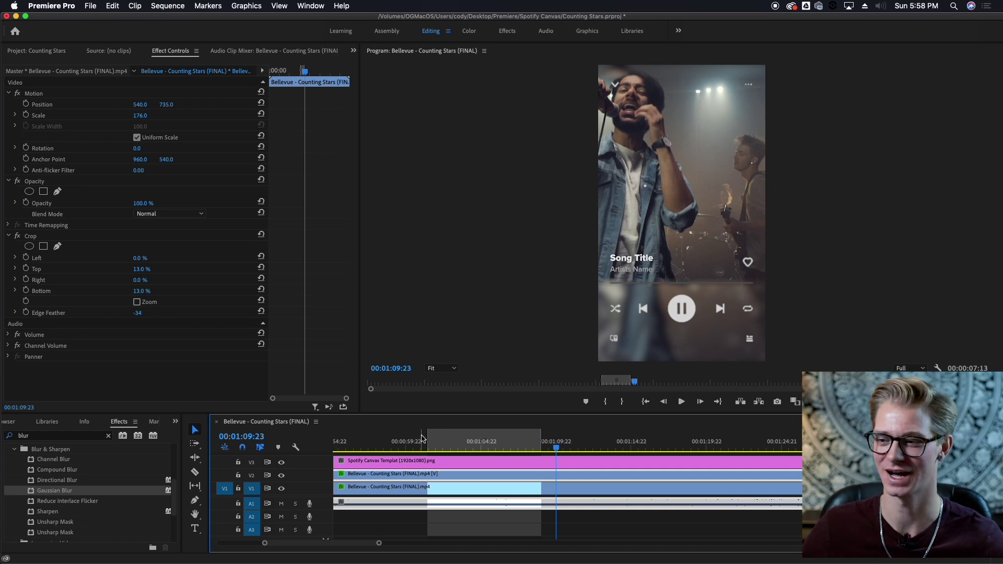
click(443, 445)
click(282, 463)
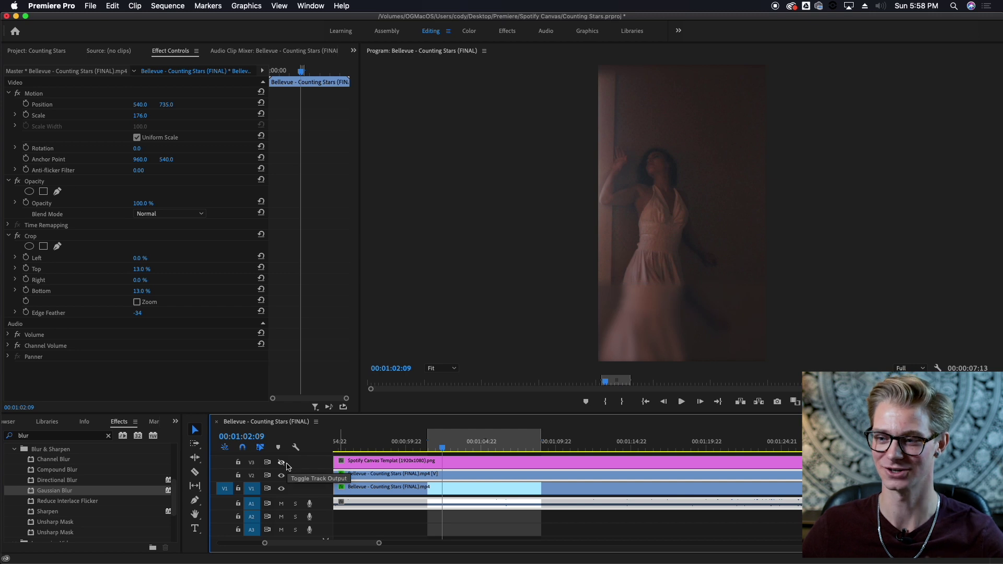
drag(462, 448, 439, 449)
click(282, 463)
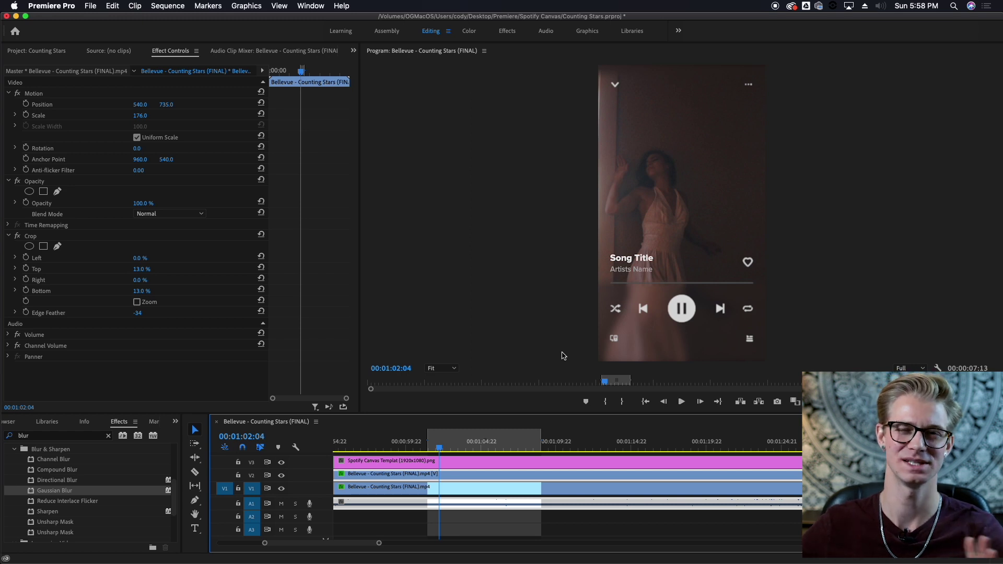
Test moving the music-video clip lower, then undo to keep Position Y at 735
click(402, 463)
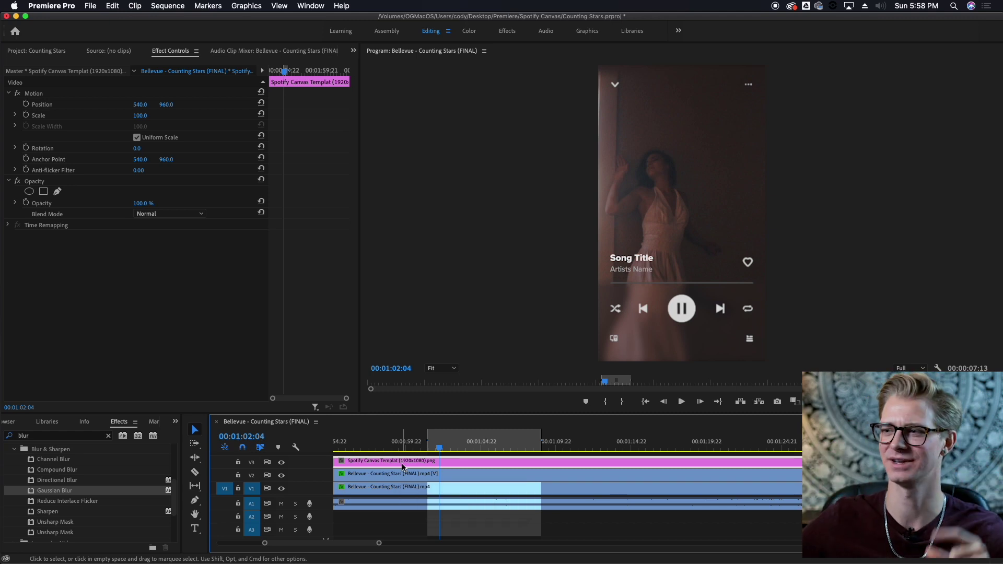
click(281, 462)
click(402, 487)
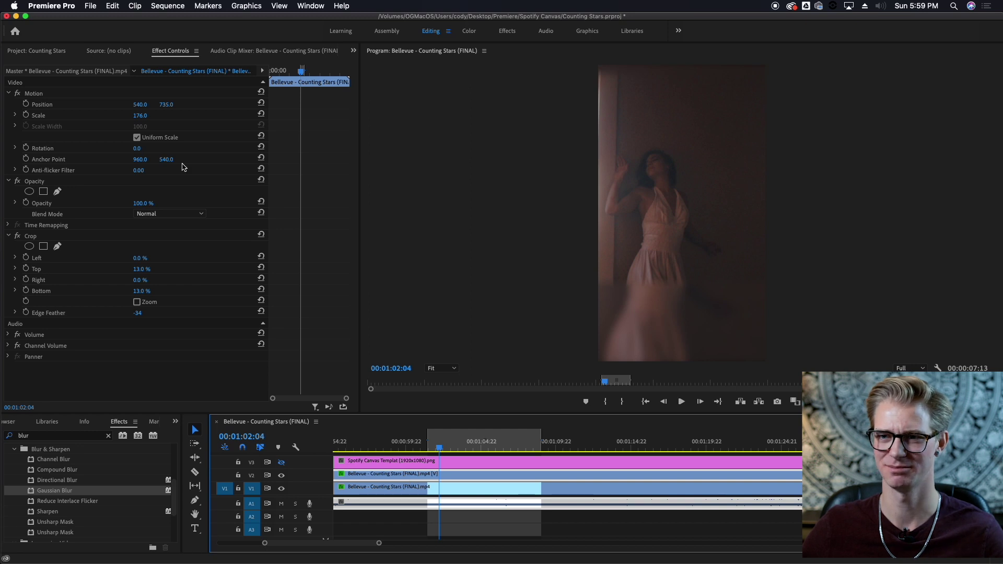
drag(166, 104, 312, 104)
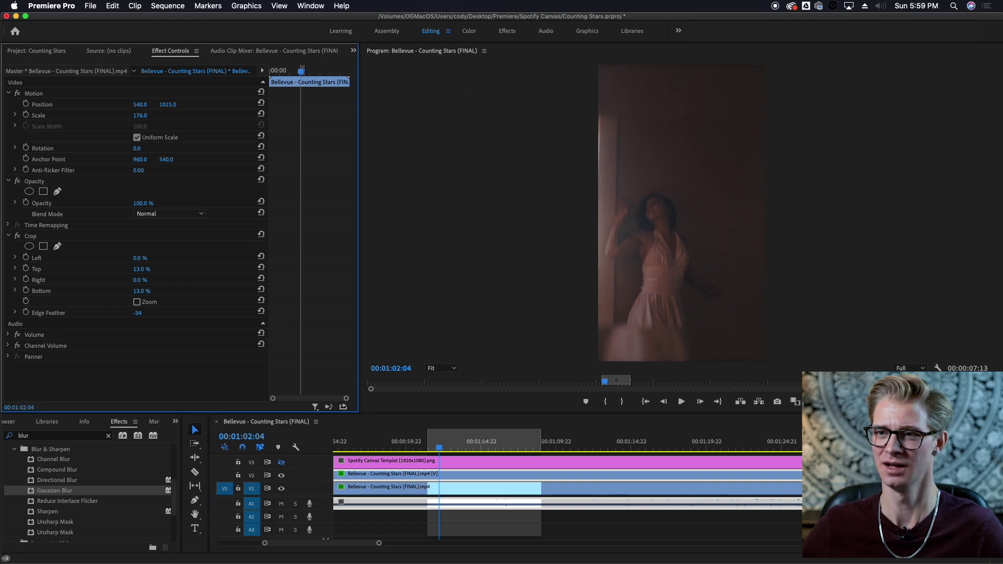
key(super+z)
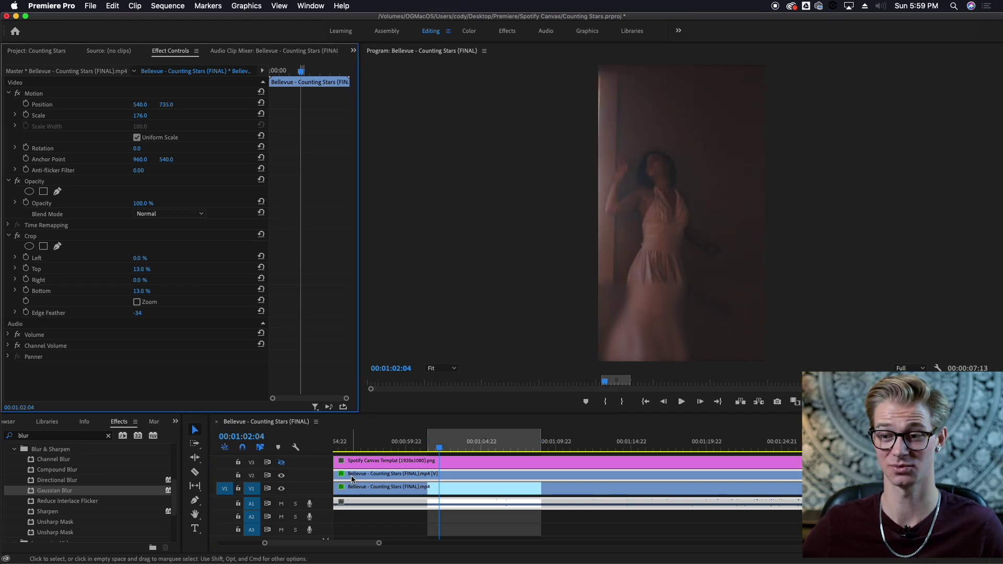
click(281, 462)
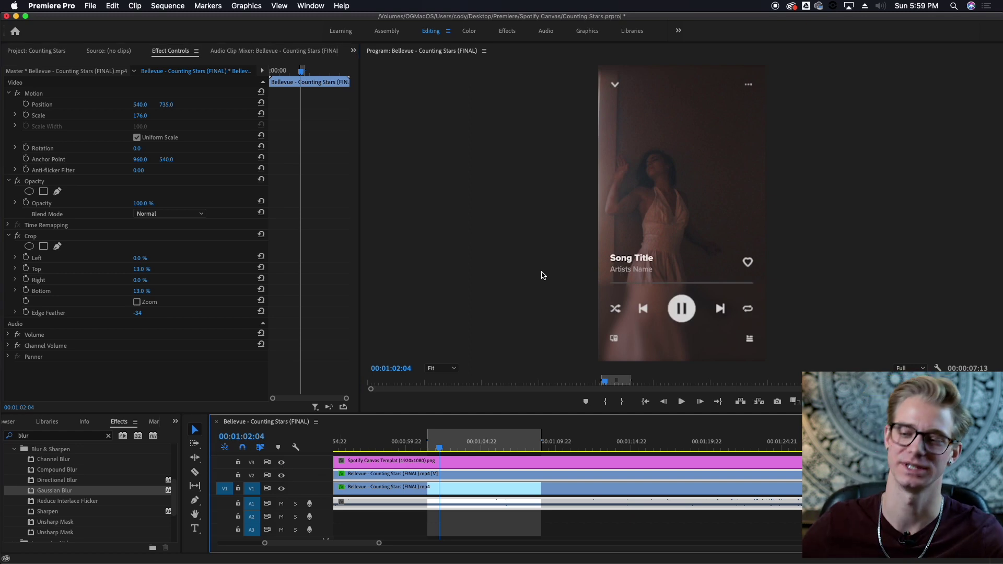
Hide the V3 template overlay so only the Canvas video shows in the preview
click(281, 462)
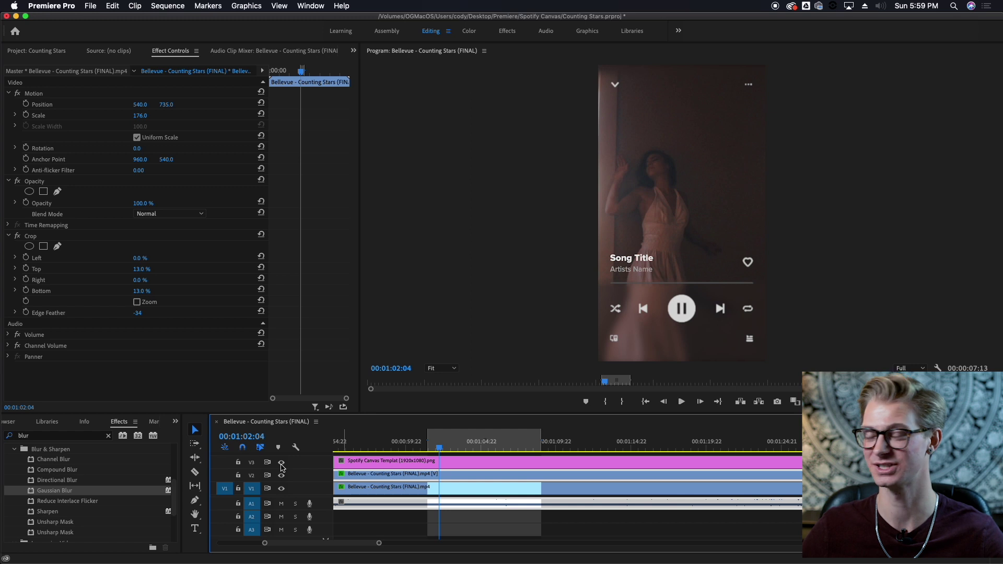
click(446, 443)
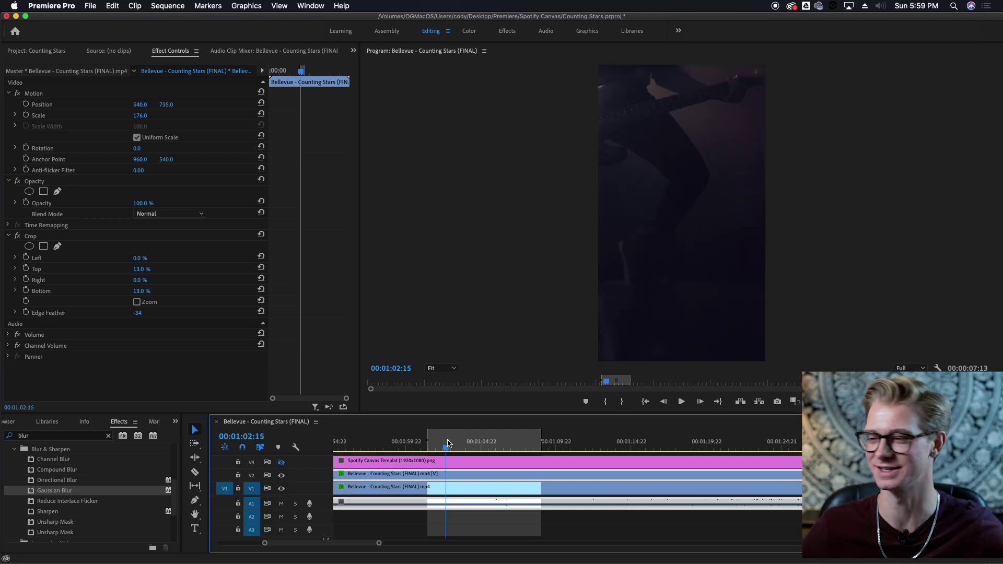
click(474, 197)
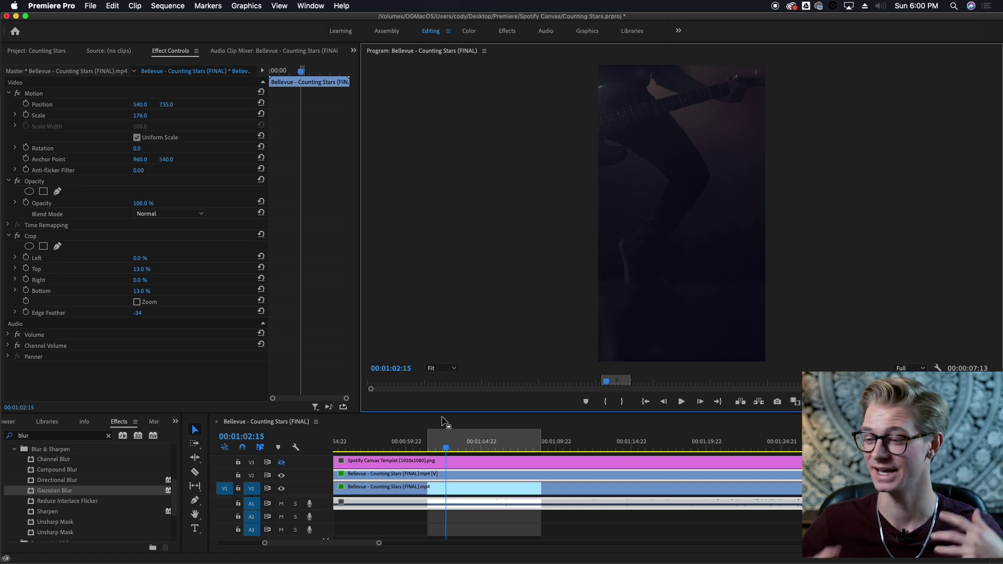
Switch to Chrome showing the Counting Stars song page in Spotify for Artists
mouse_move(493, 553)
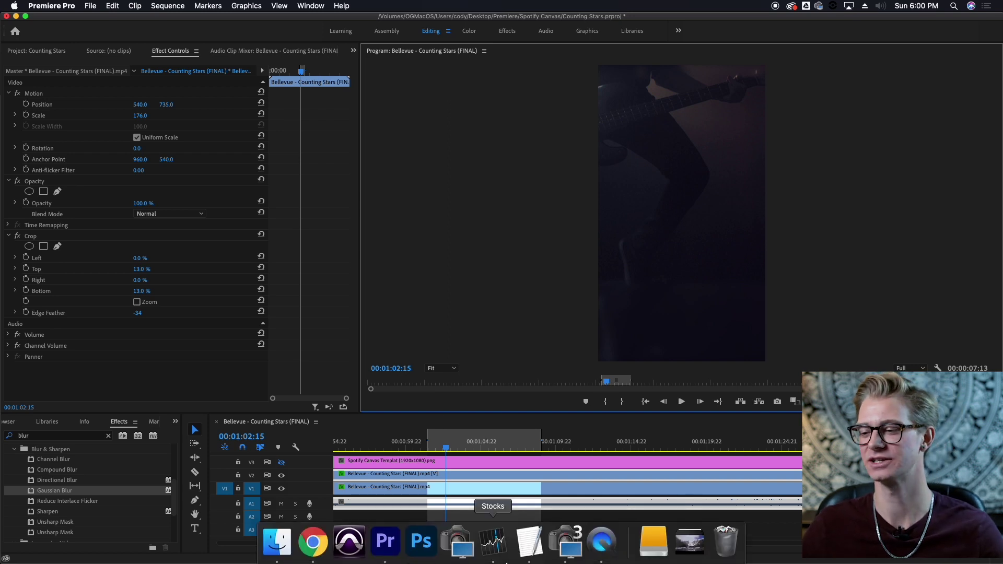
click(319, 550)
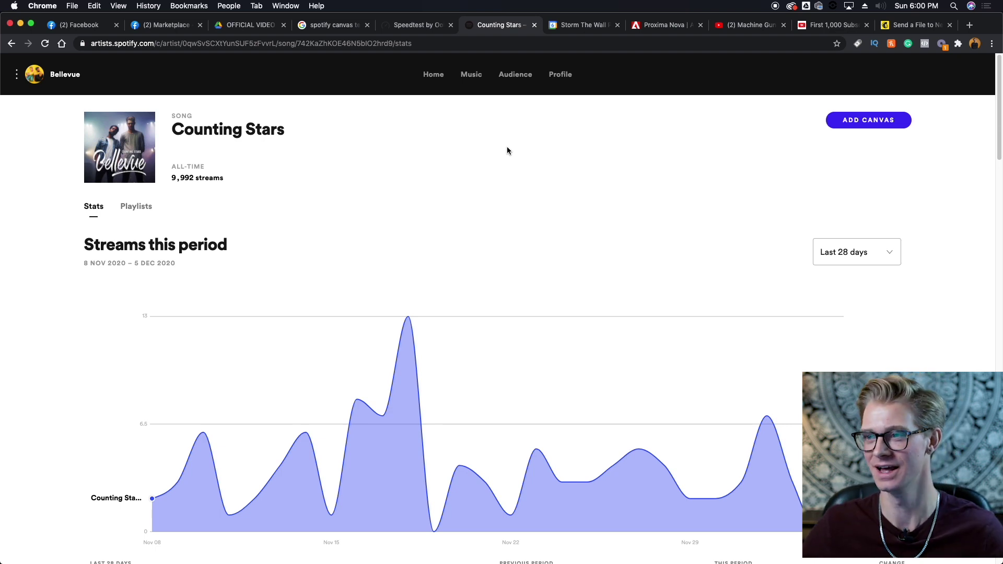
Upload Bellevue (FINAL).mp4 from the Desktop as the Counting Stars Canvas
click(881, 124)
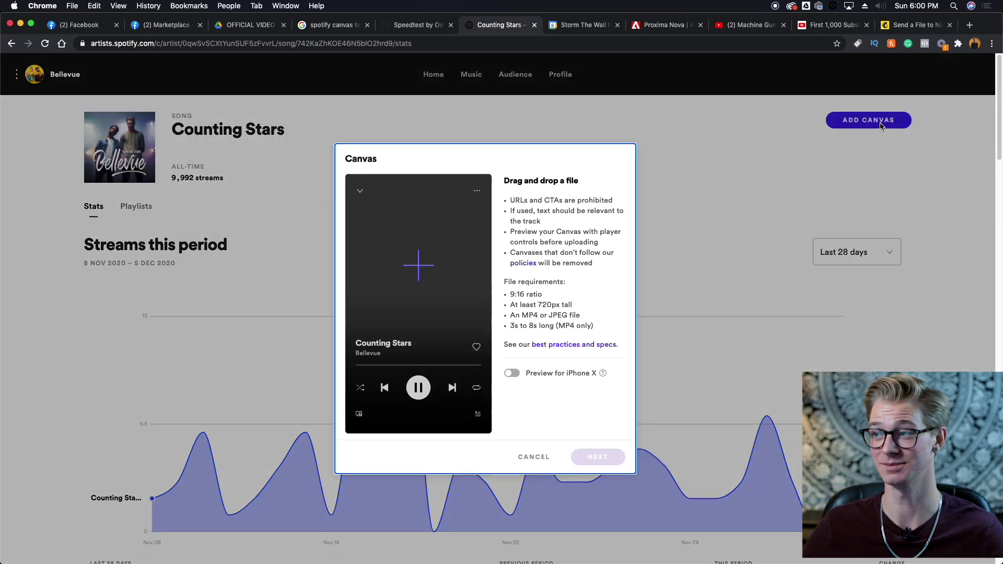
click(410, 268)
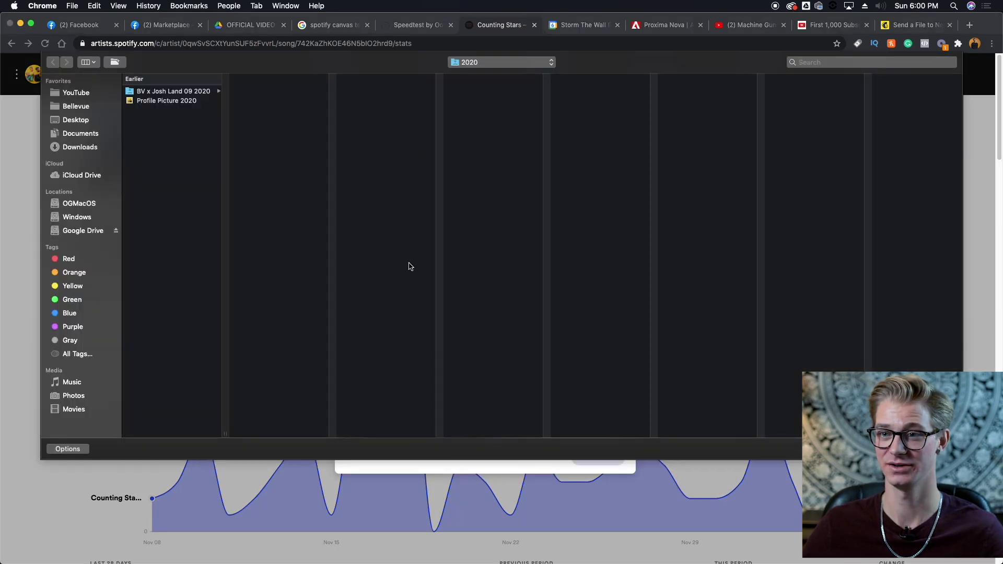
click(77, 119)
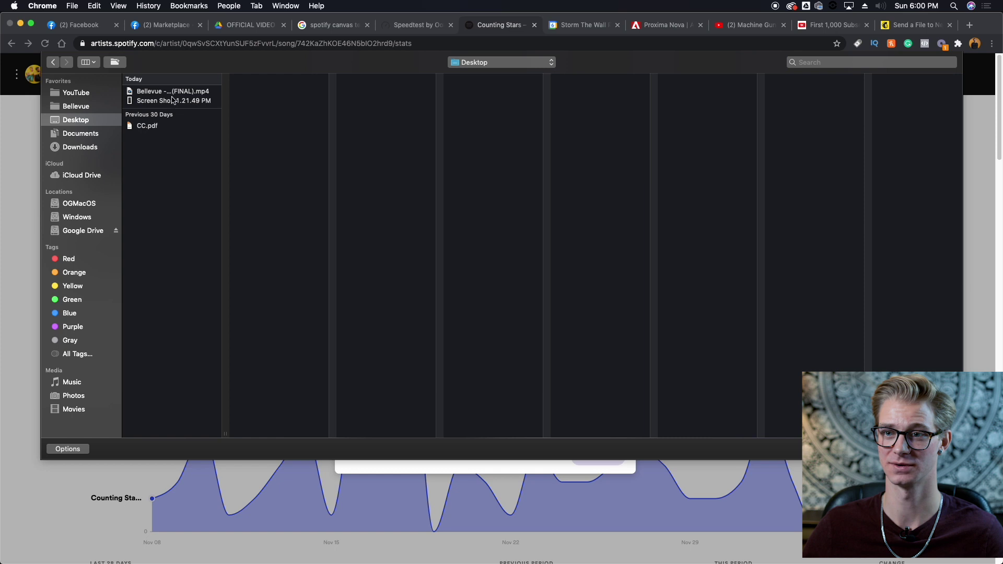
double_click(177, 93)
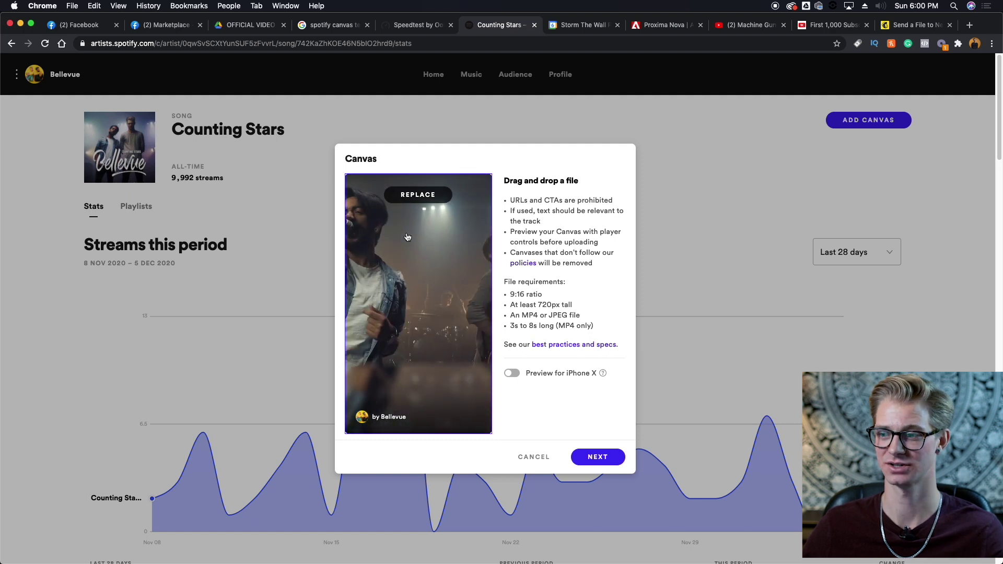
Continue to the 'Ready to post your Canvas?' terms page
click(608, 457)
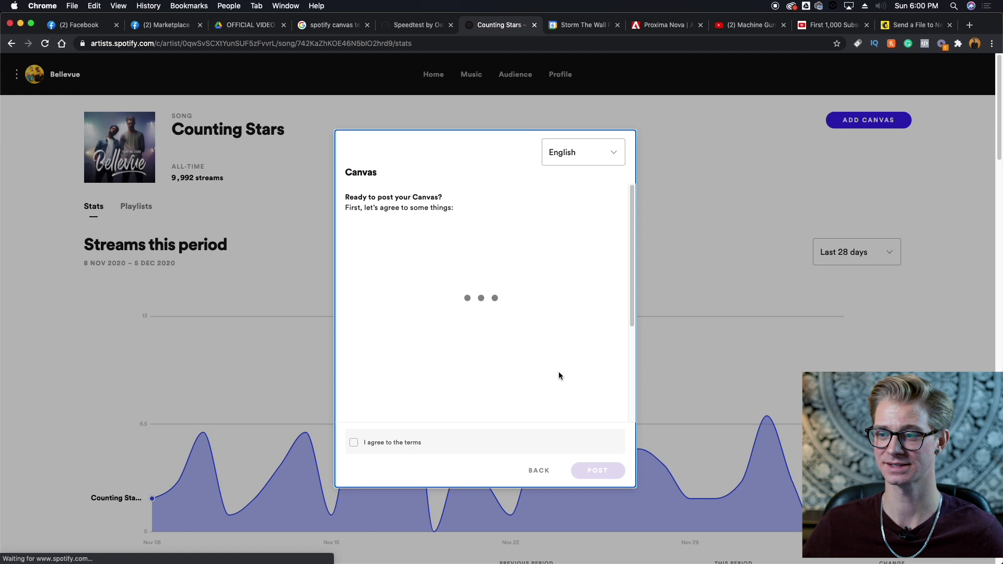